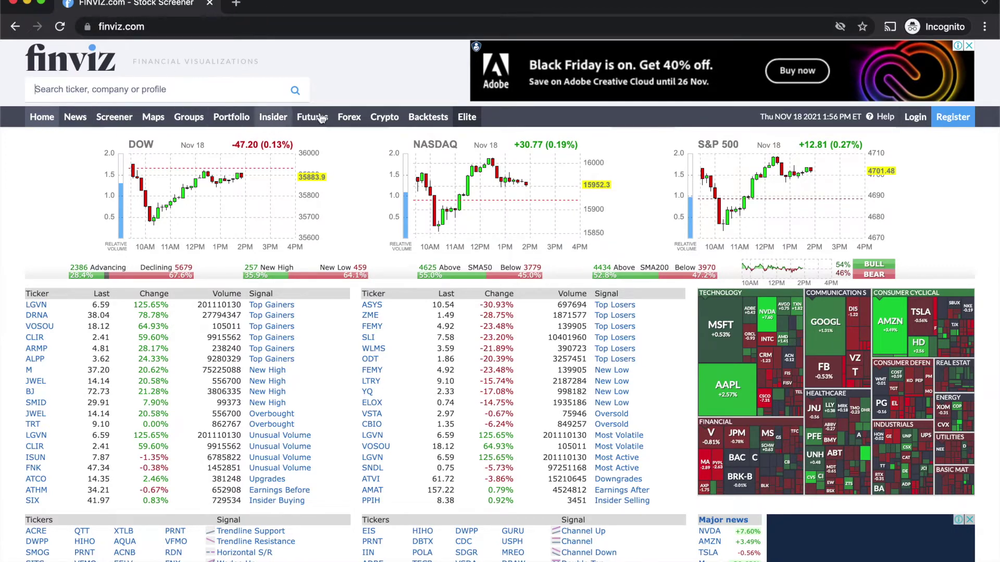
Step: Open the stock screener, dismissing the ad, and show all available filters
left_click(112, 120)
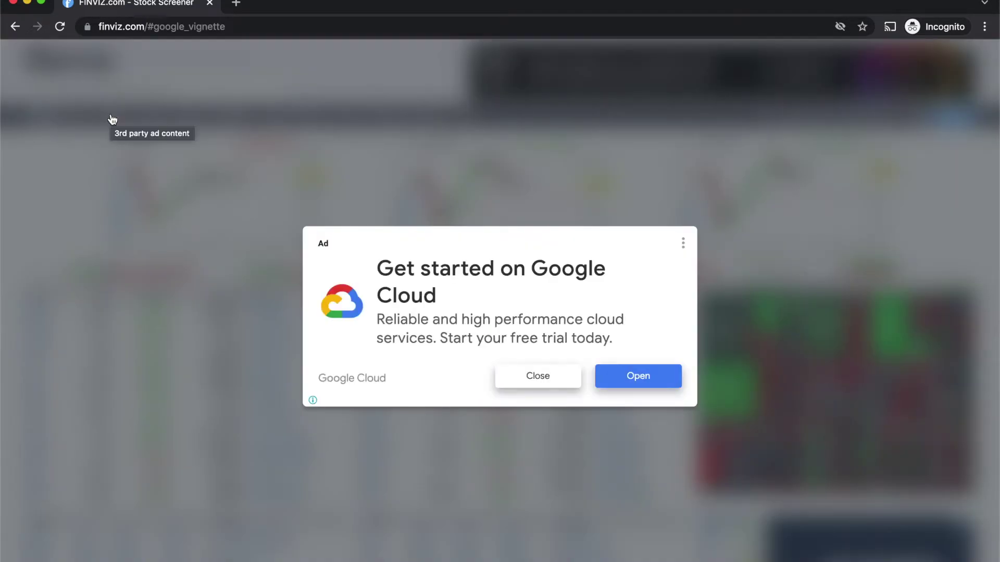
left_click(546, 388)
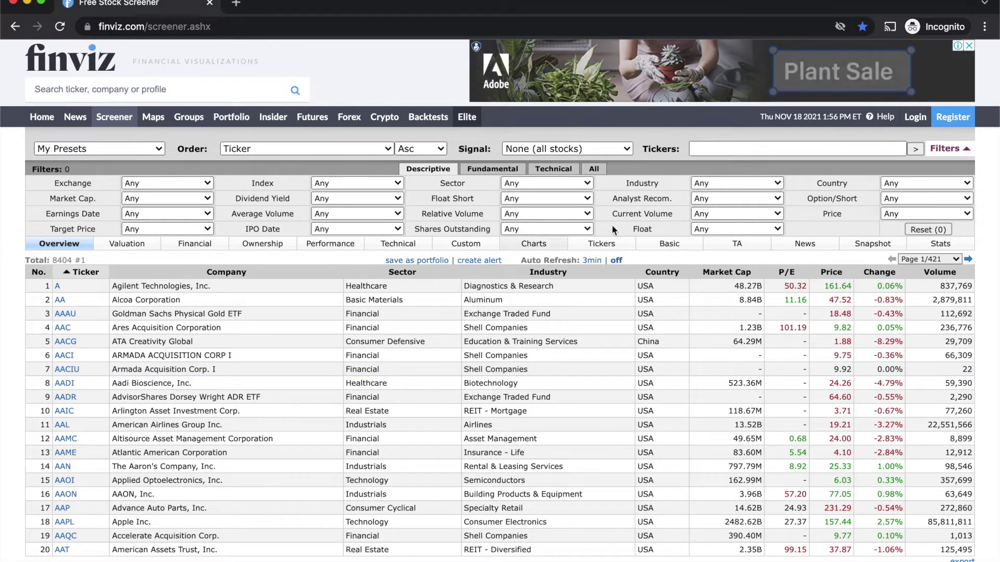
left_click(488, 172)
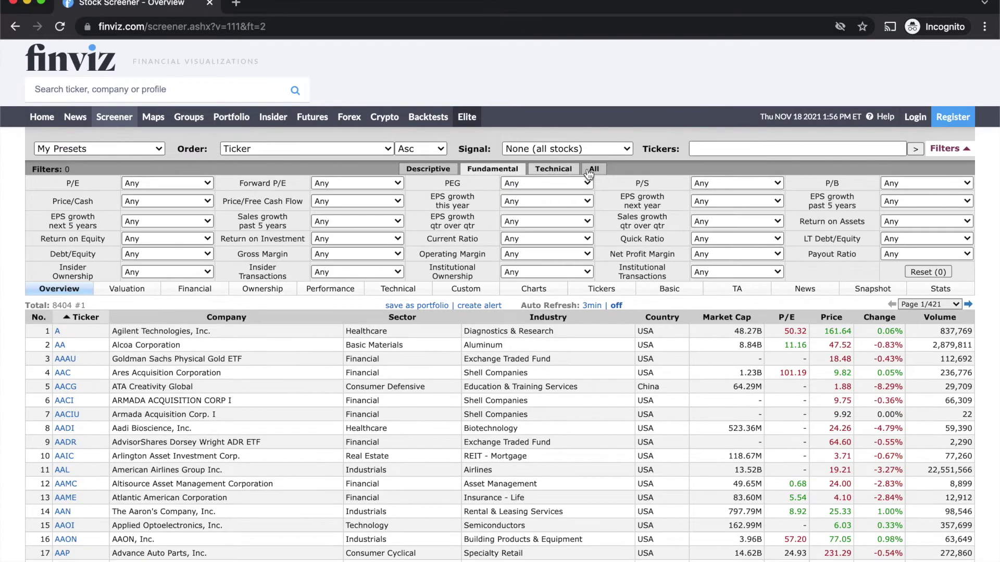
left_click(594, 172)
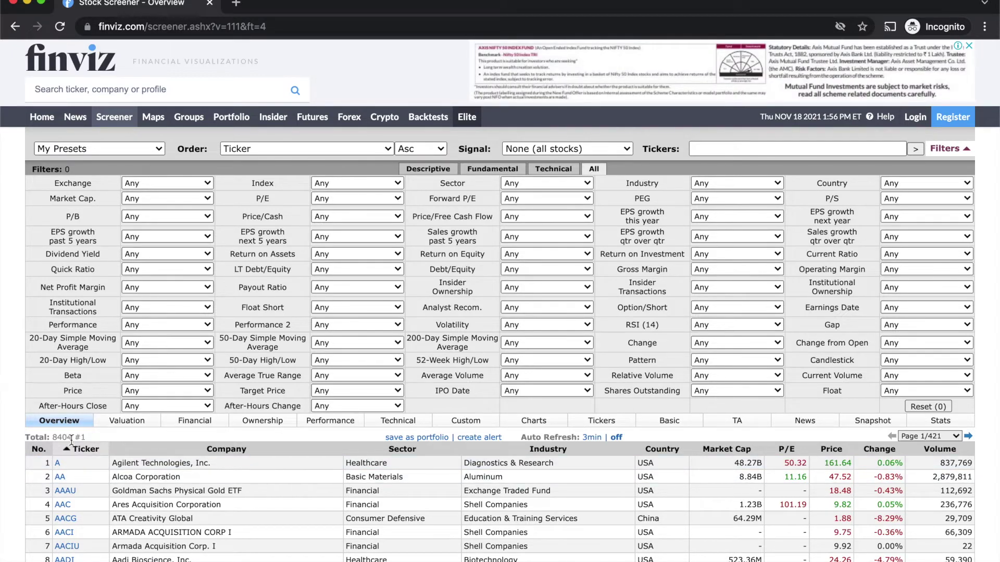
left_click_drag(53, 437, 75, 438)
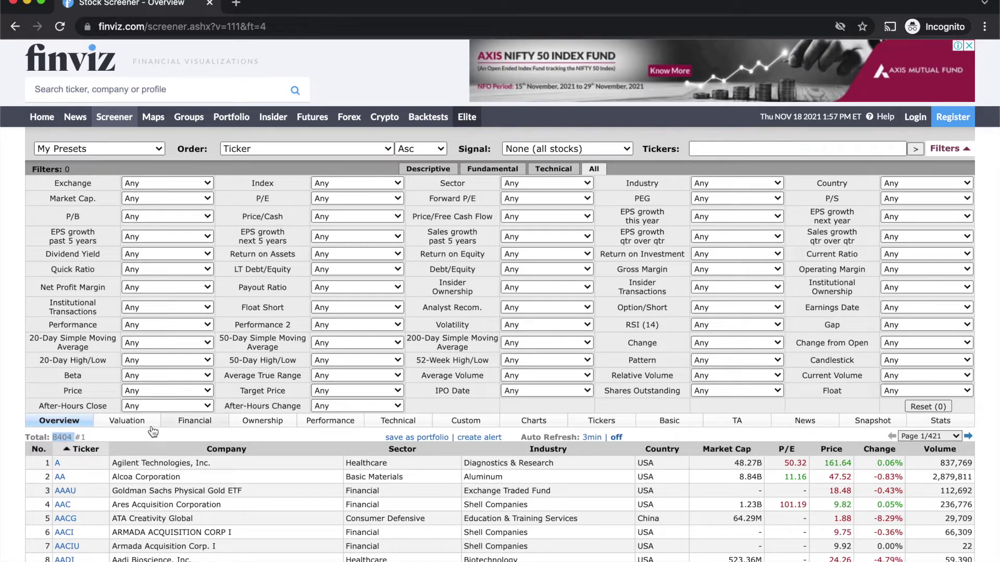
Step: Filter the stocks by country USA and market cap +Small (over $300mln)
mouse_move(633, 254)
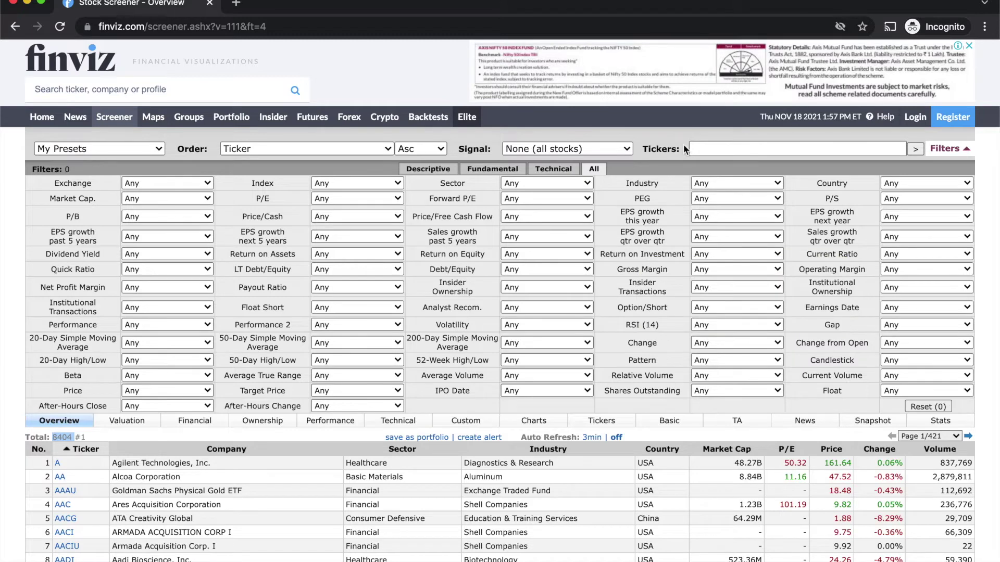
left_click(905, 185)
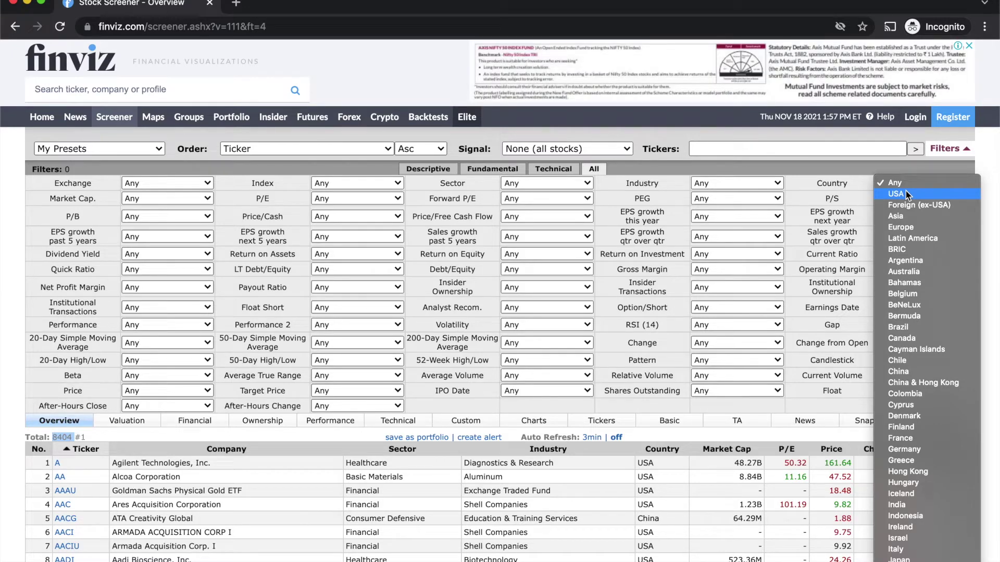
left_click(905, 193)
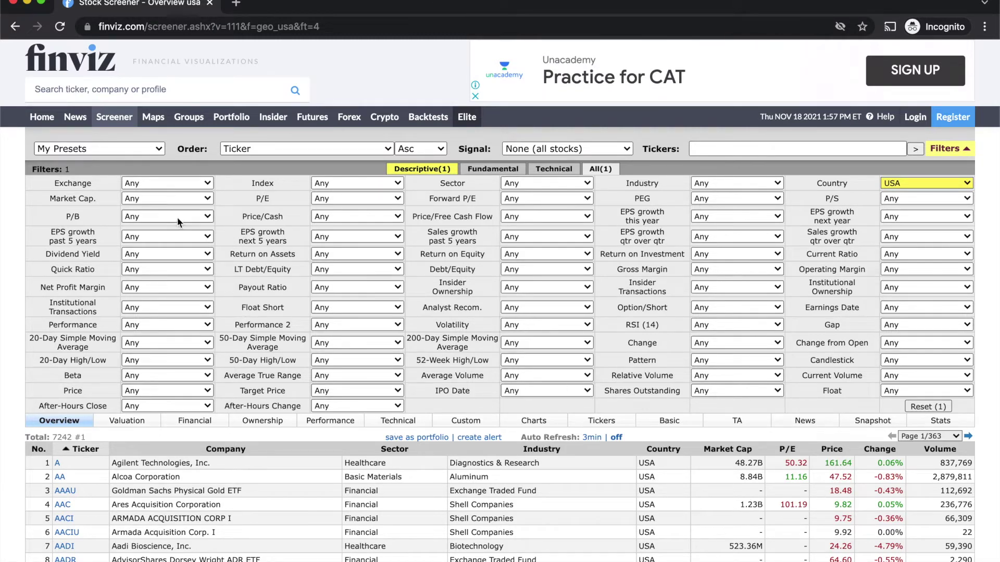
left_click(166, 199)
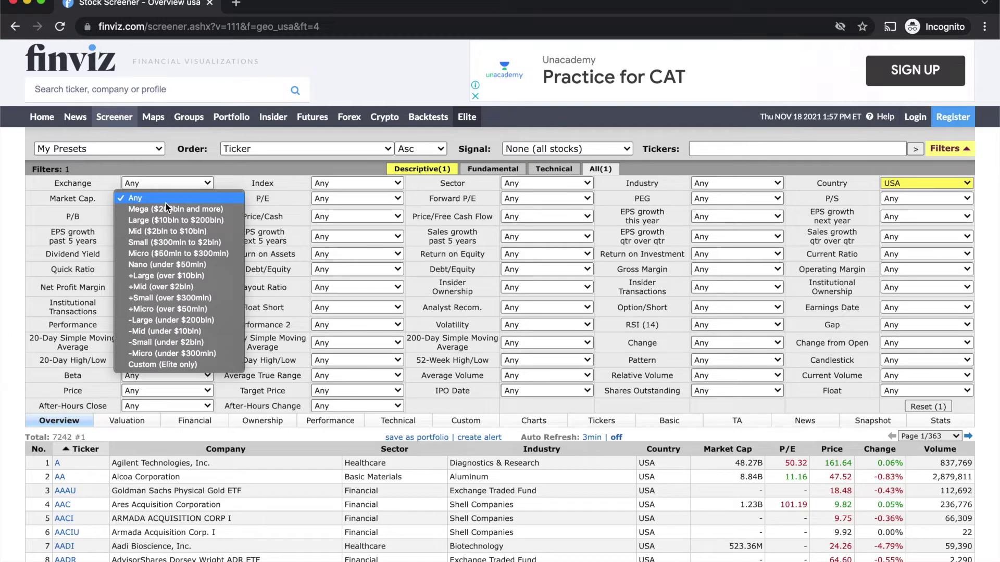
left_click(205, 298)
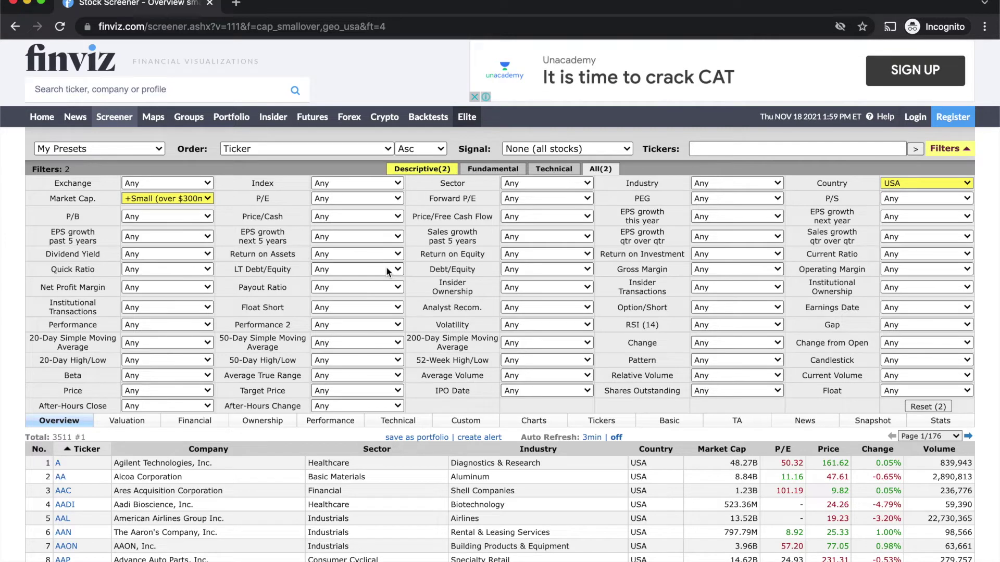
Step: Set the Price filter to Under $5 and the Analyst Recom. filter to Buy or better
mouse_move(258, 332)
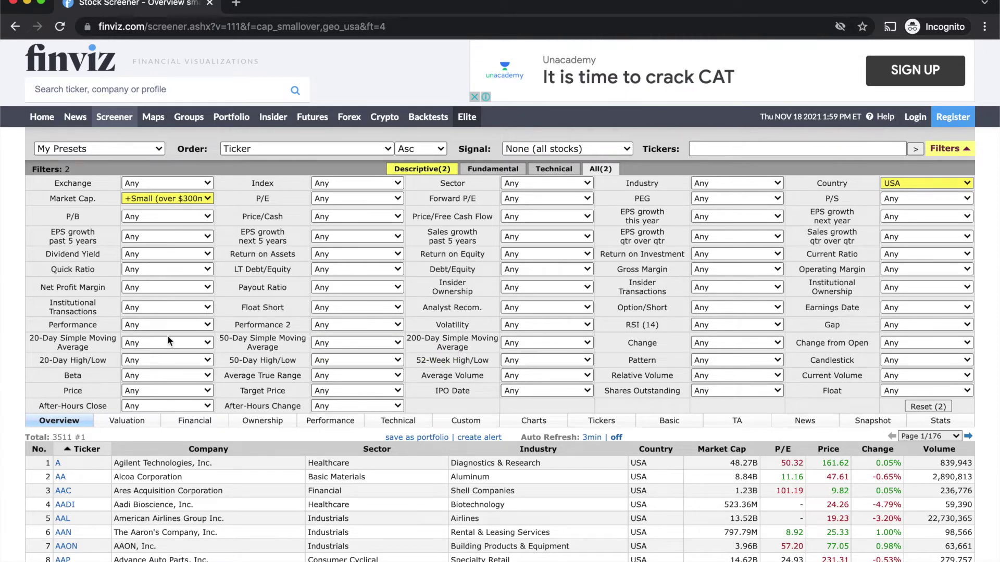
left_click(156, 391)
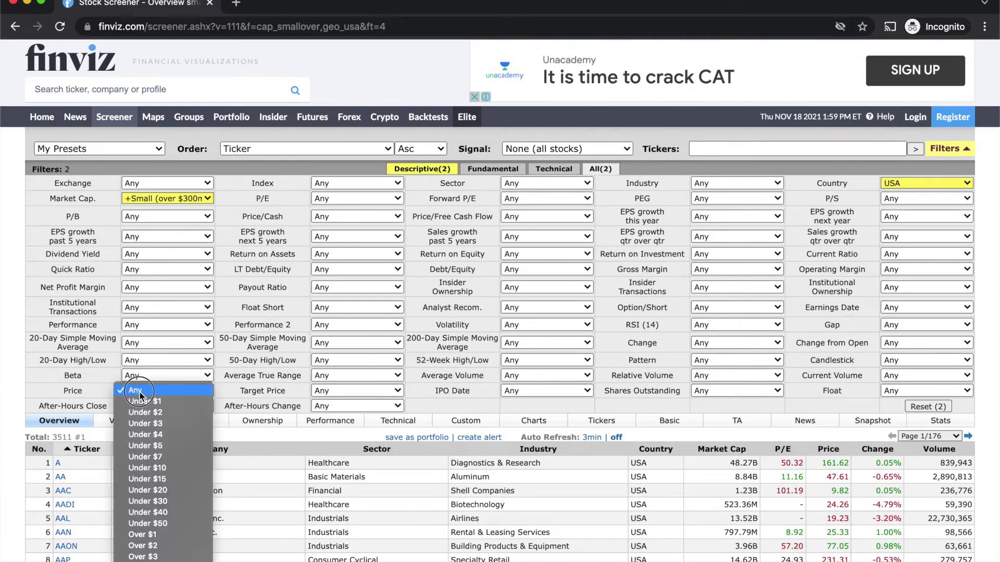
left_click(163, 446)
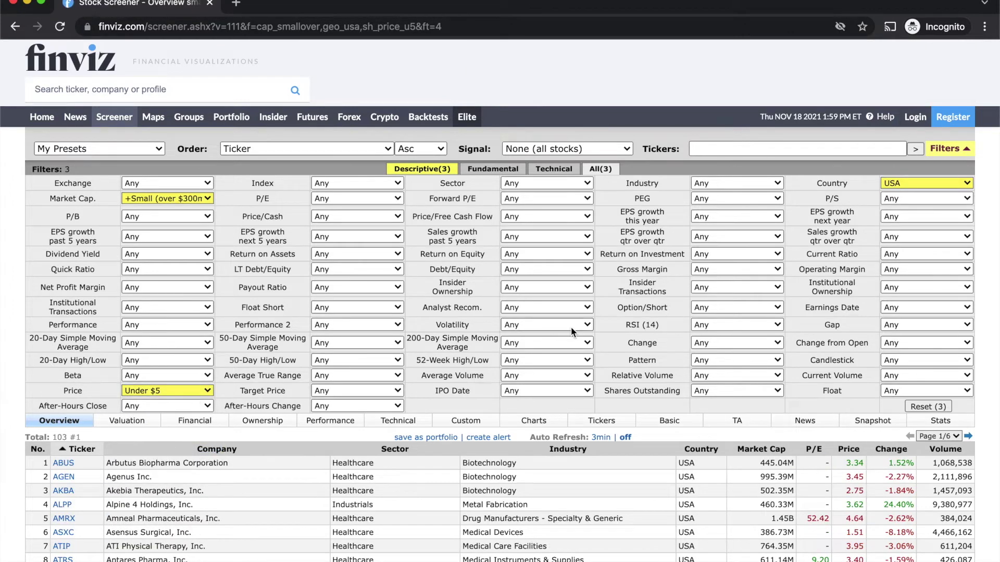
scroll(571, 327, "down", 3)
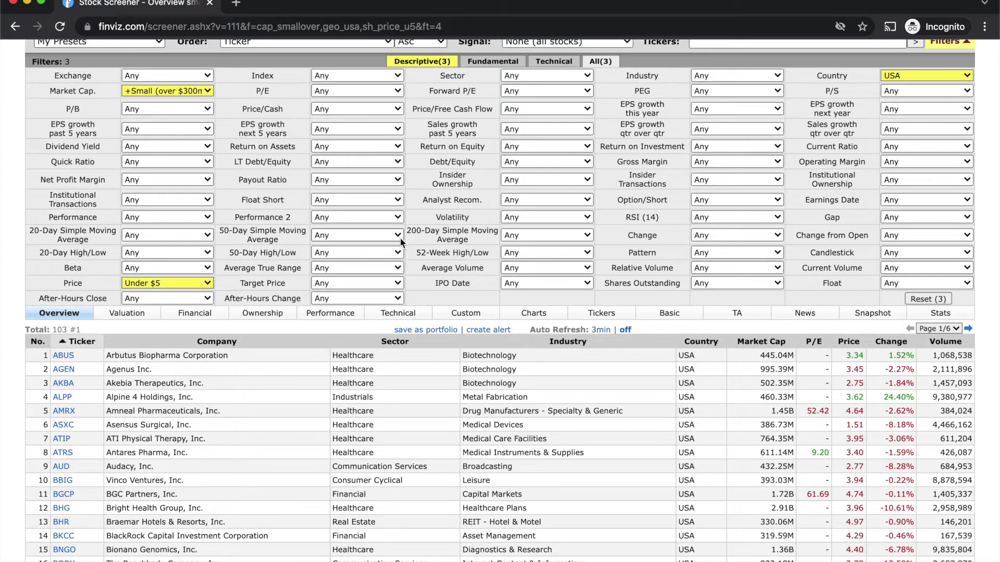
left_click(518, 203)
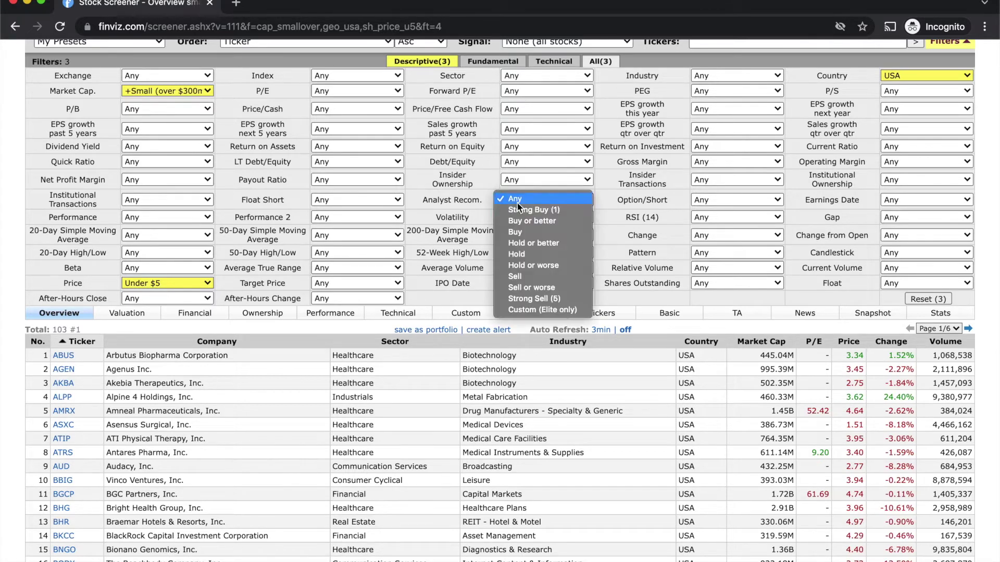
left_click(532, 221)
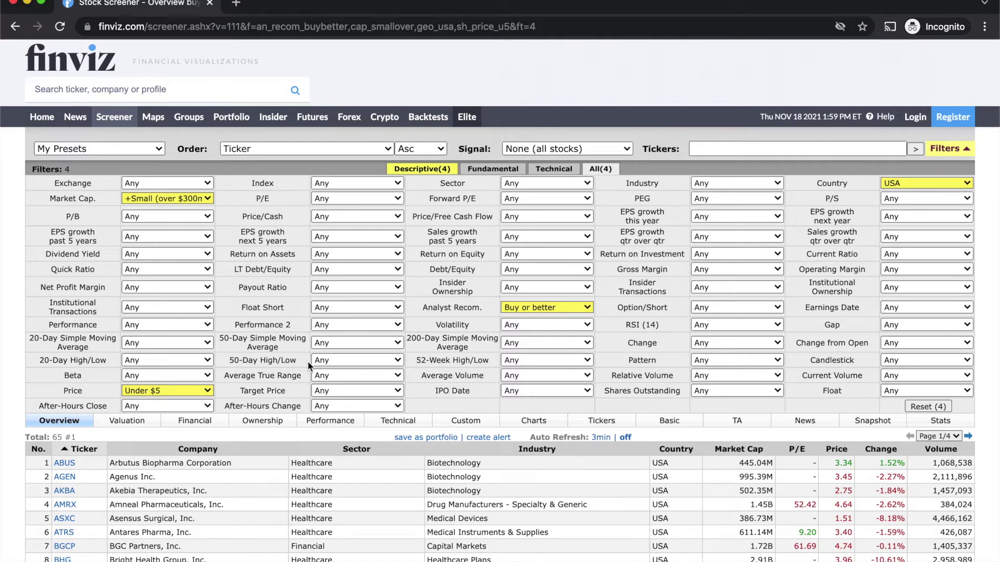
Step: Set the Target Price filter to Above Price and the Option/Short filter to Optionable
left_click(339, 376)
left_click(299, 389)
left_click(321, 390)
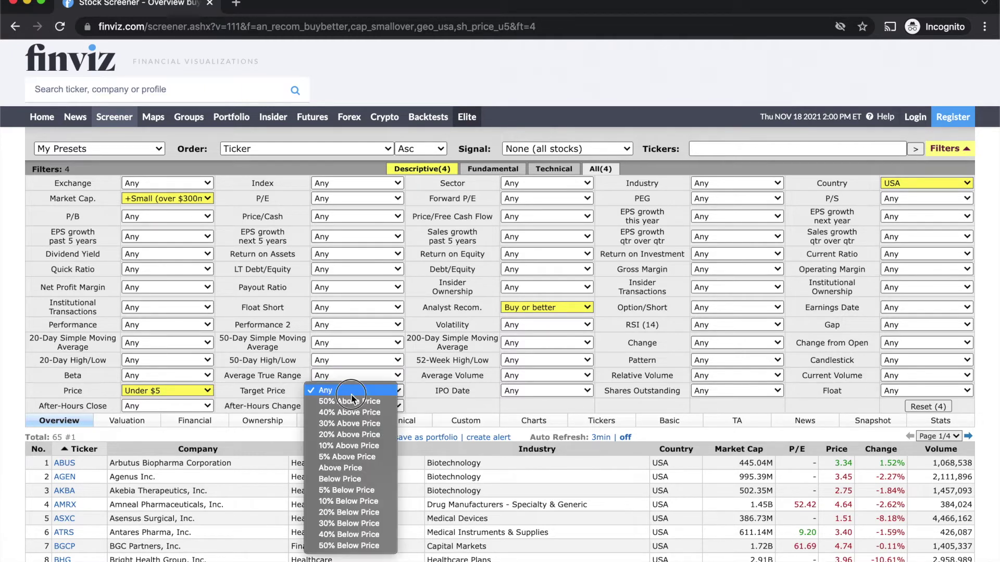
left_click(352, 468)
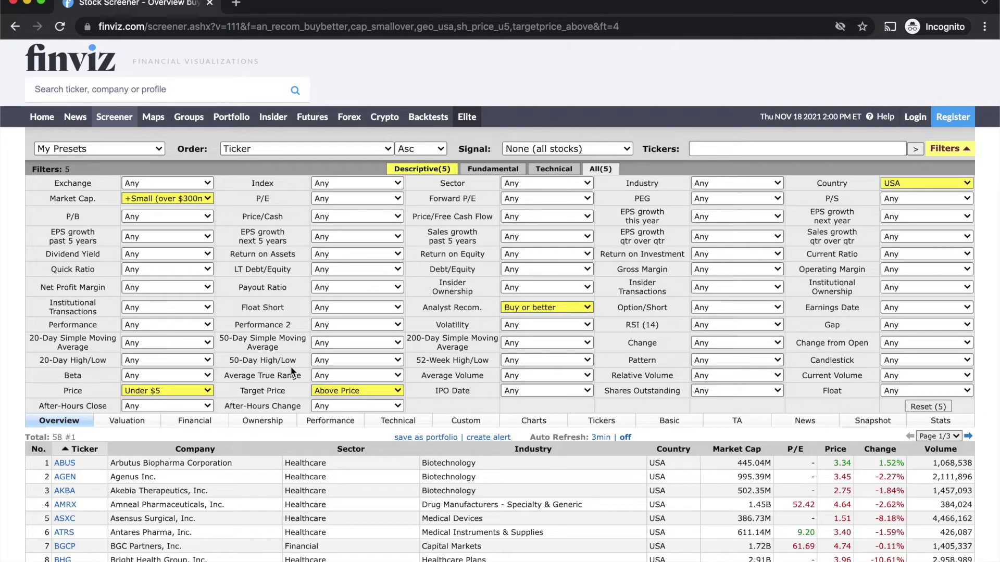
scroll(157, 339, "down", 1)
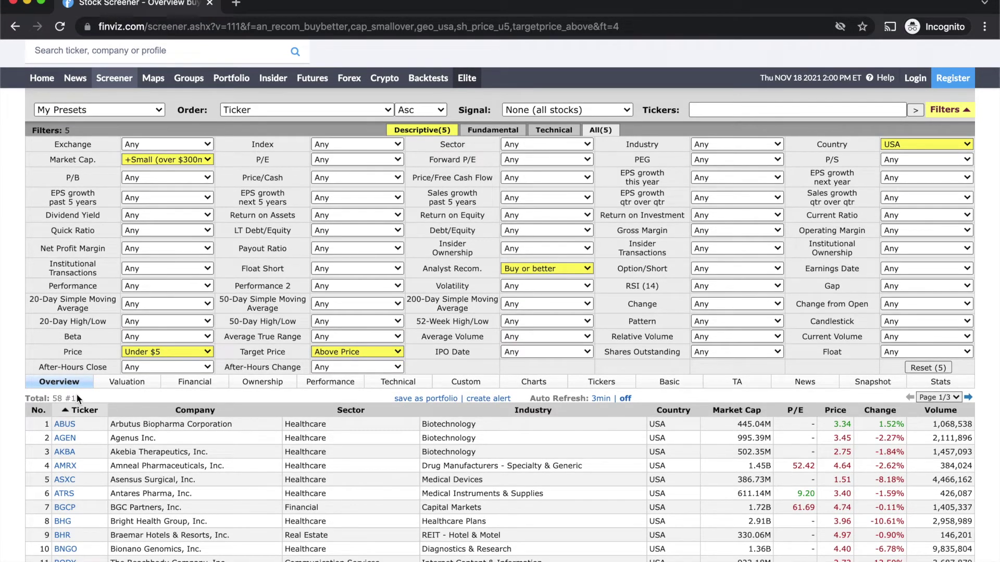
left_click(733, 270)
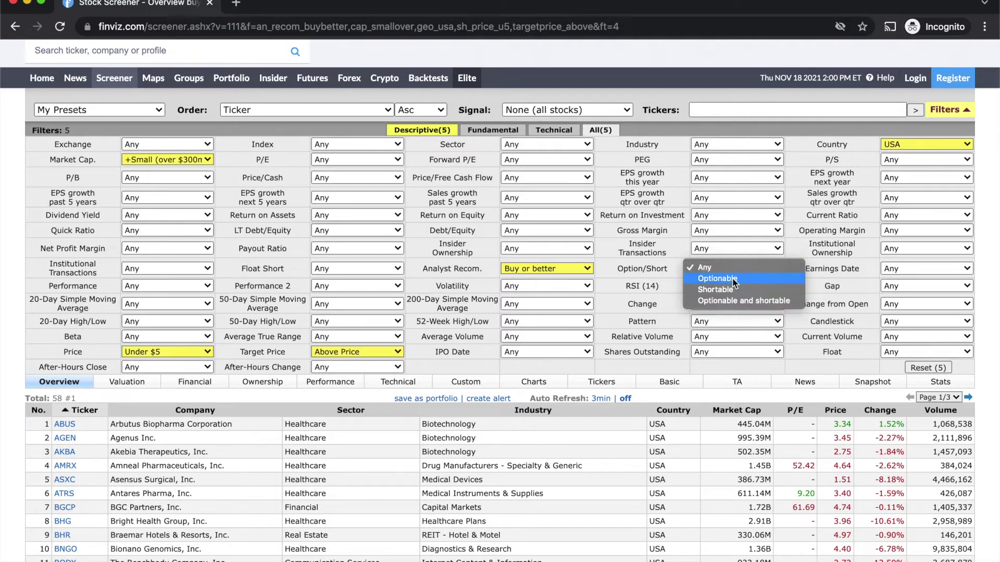
left_click(733, 279)
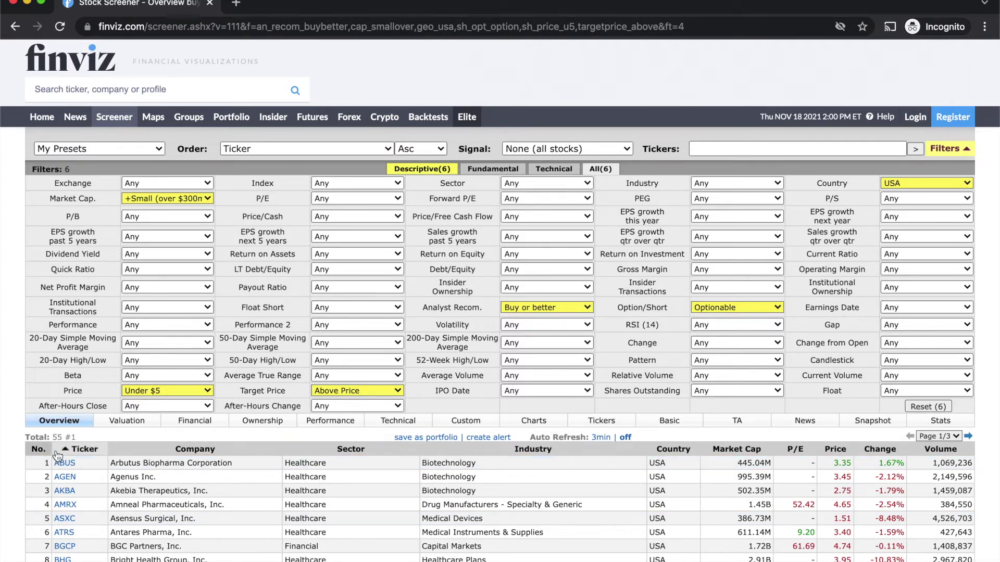
Step: Set the Return on Assets filter to Over +10%
scroll(444, 426, "down", 2)
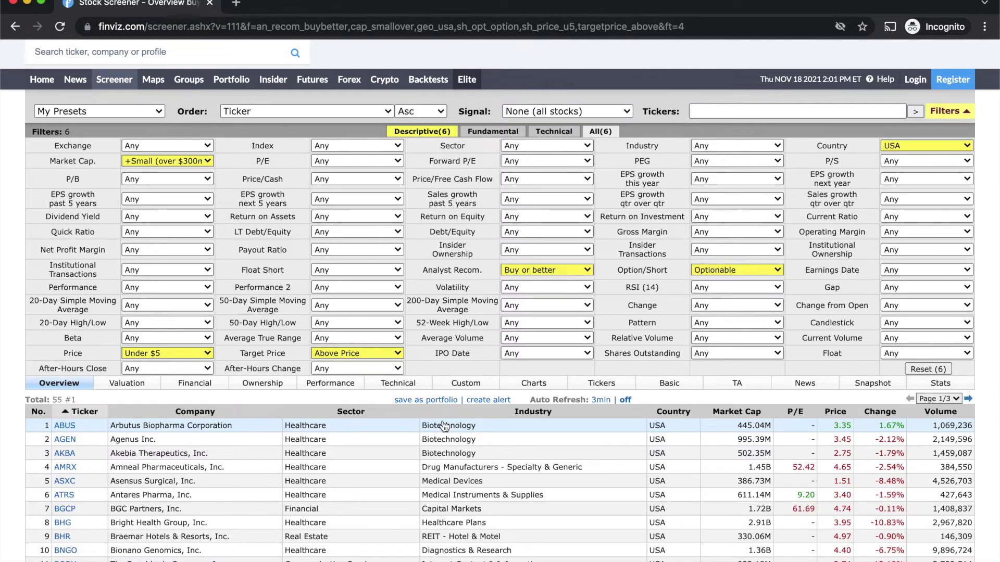
left_click(332, 218)
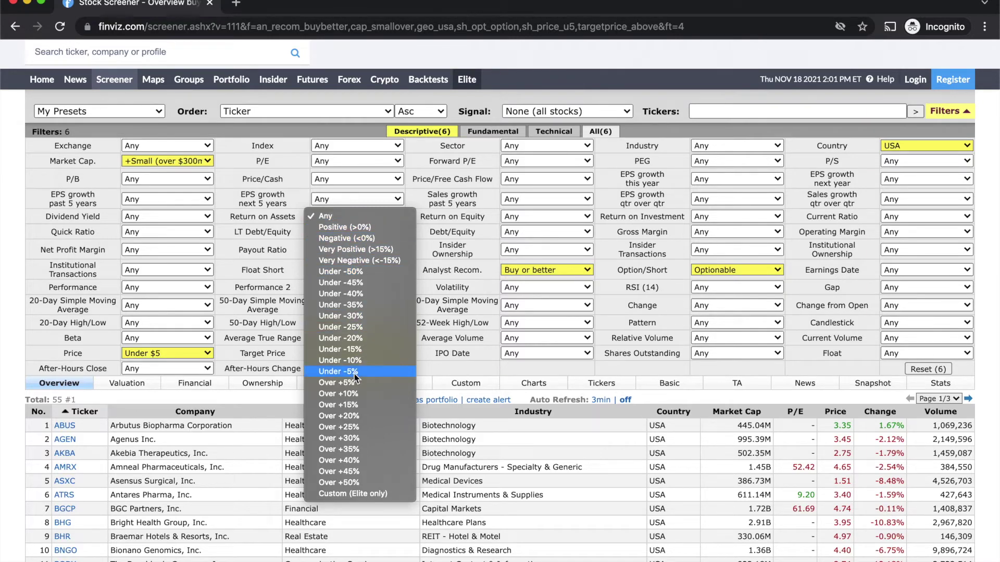
left_click(356, 395)
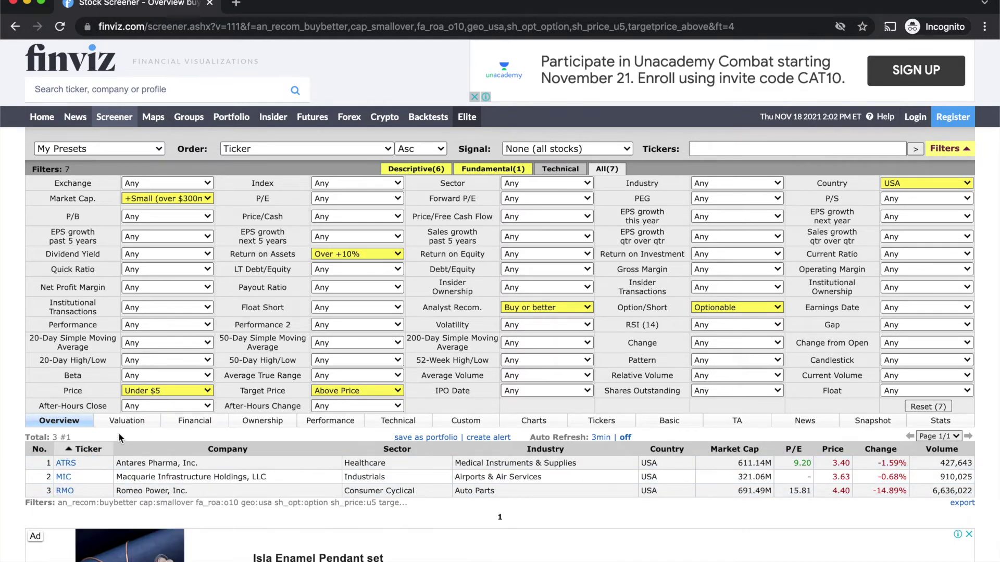
Step: Try the filter for sales growth over the past 5 years at Over 10%, and reset it to Any
mouse_move(72, 481)
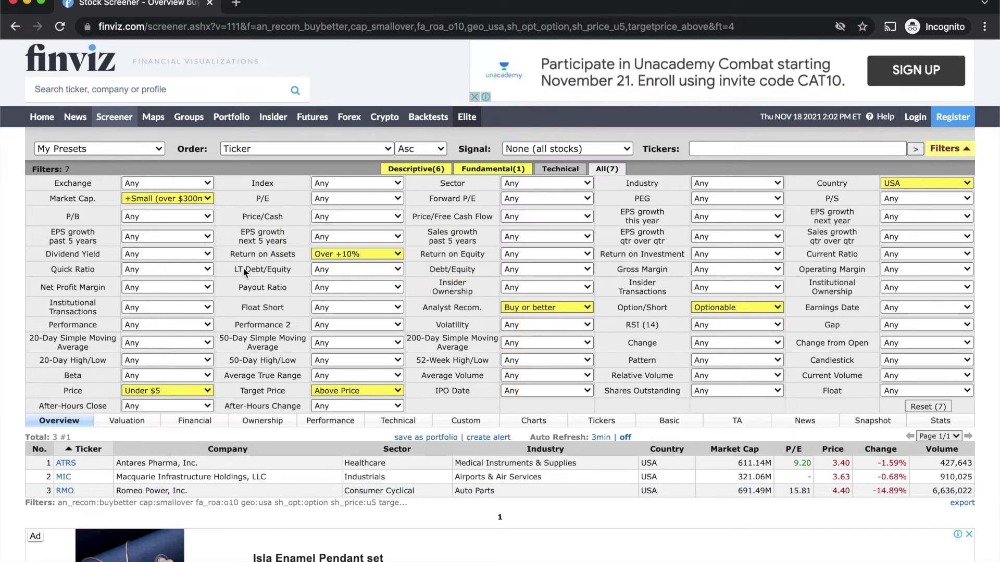
left_click(522, 236)
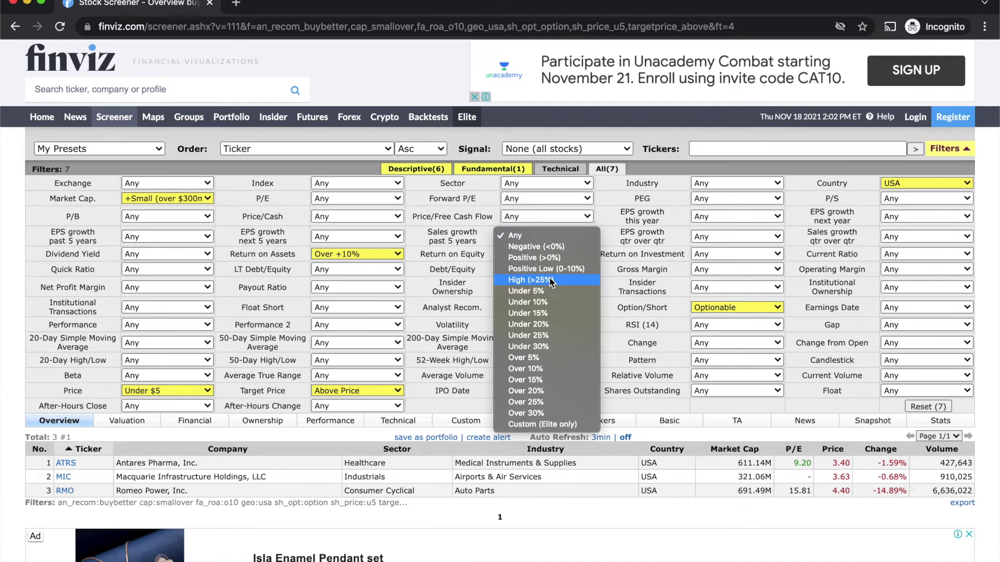
left_click(542, 370)
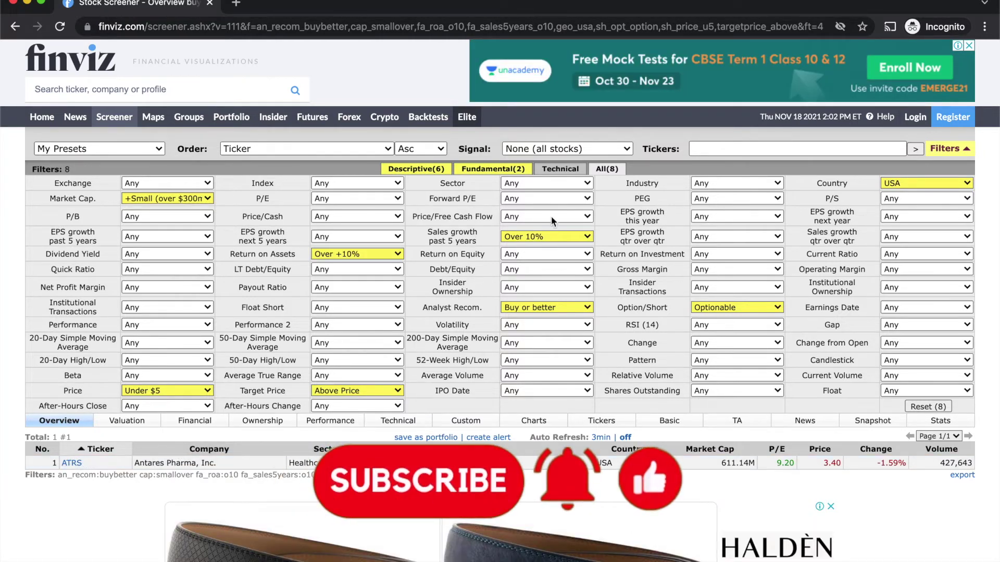
left_click(538, 238)
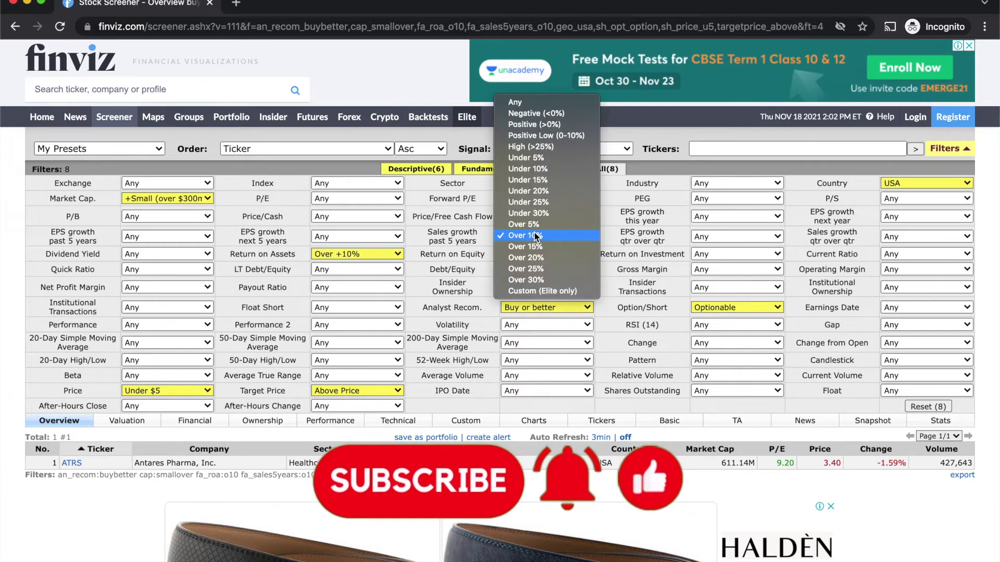
left_click(534, 100)
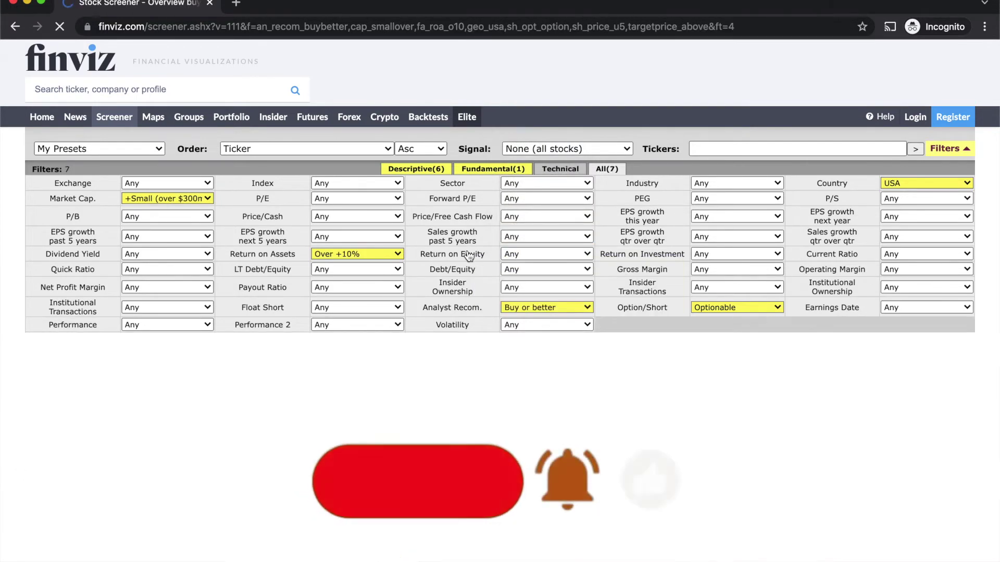
Step: Limit the results to stocks with a P/E ratio under 20
left_click(341, 199)
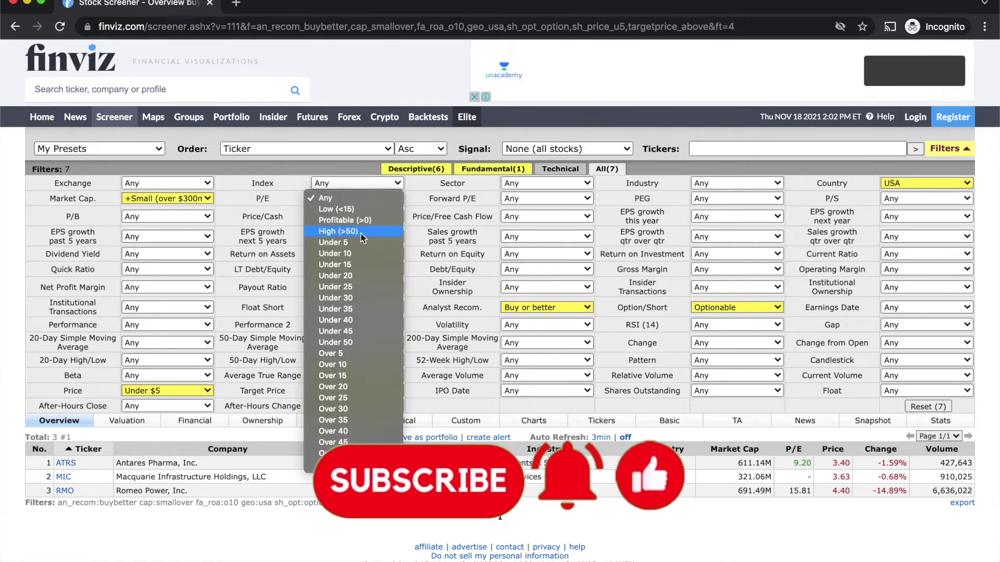
key("Escape")
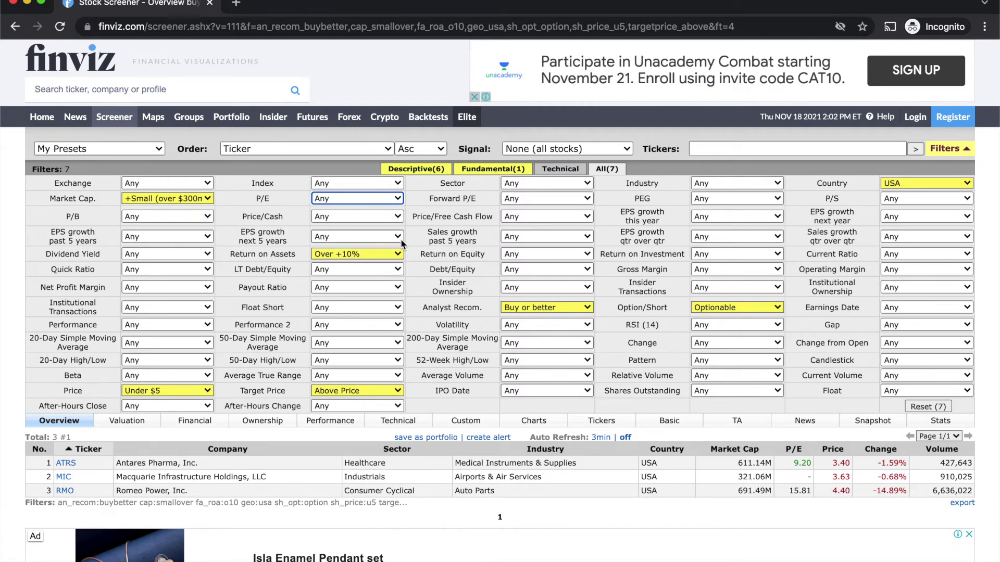
left_click(363, 201)
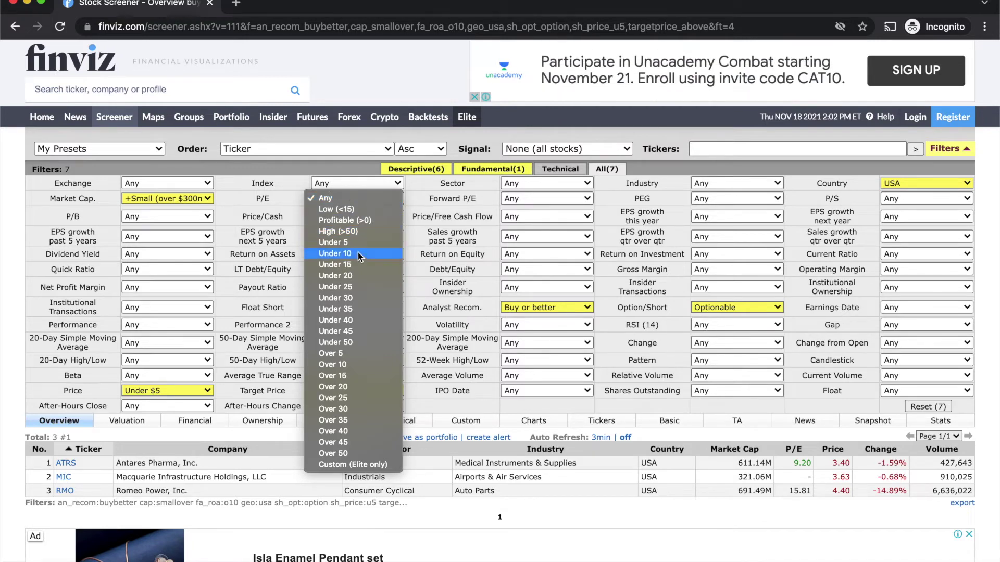
left_click(357, 276)
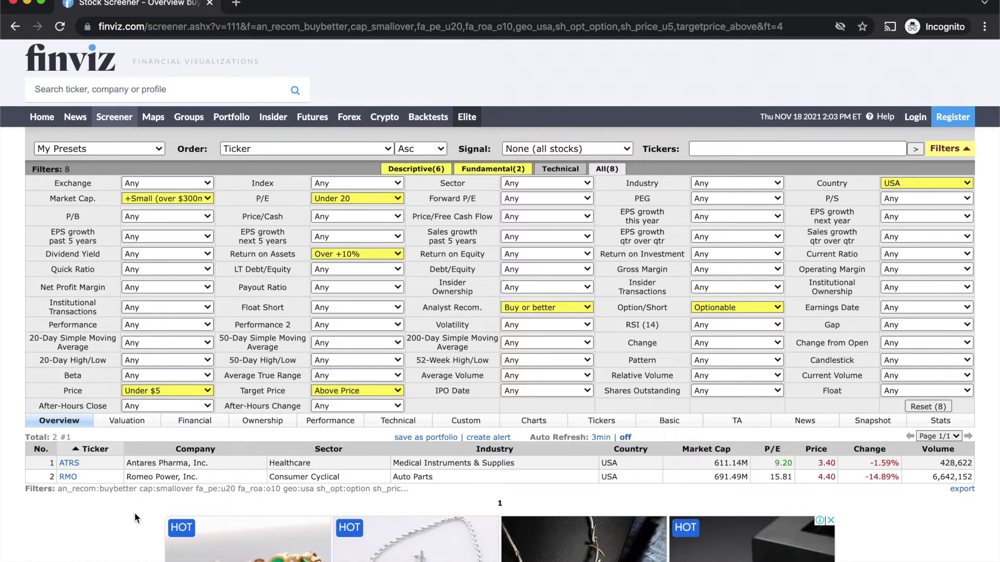
Step: Change the Market Cap. filter to +Micro (over $50mln)
mouse_move(66, 476)
left_click(183, 202)
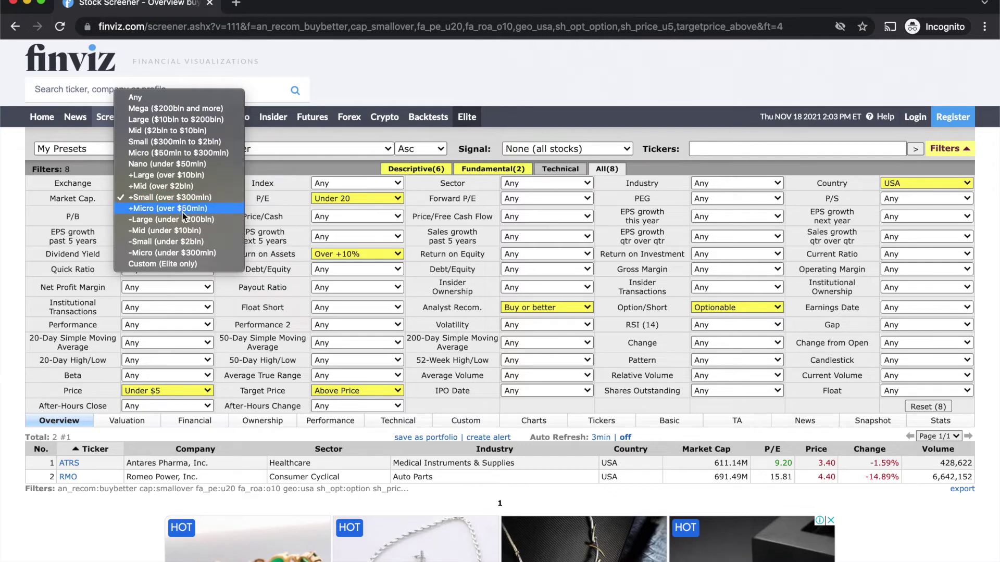
left_click(183, 208)
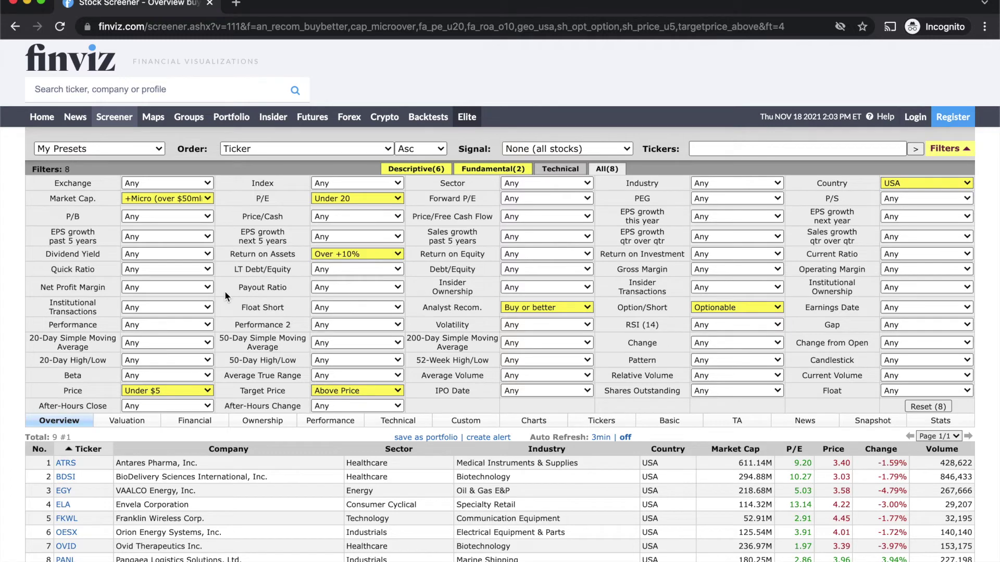
Step: Set the filter for sales growth over the past 5 years to Over 5%
scroll(198, 297, "down", 3)
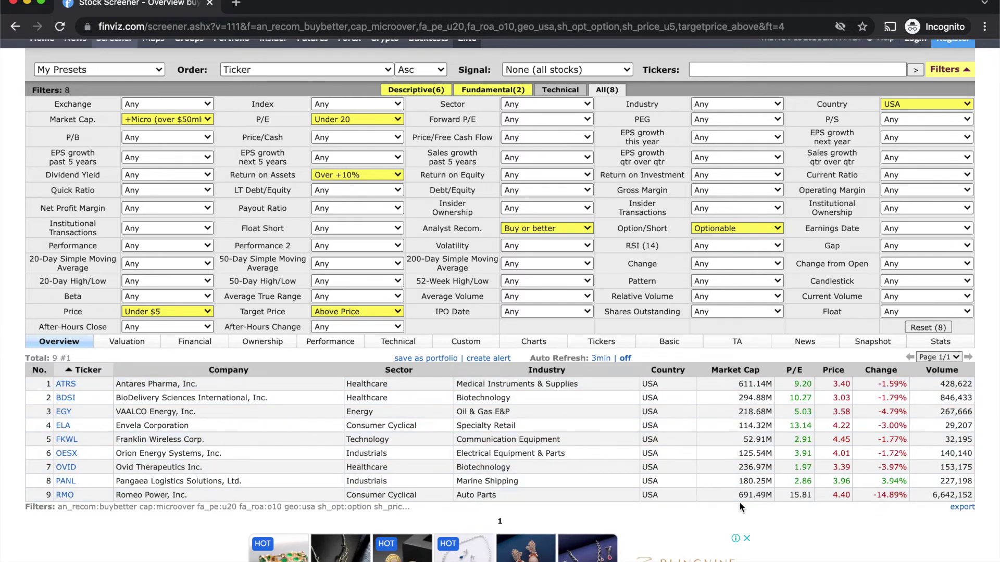
scroll(739, 502, "up", 1)
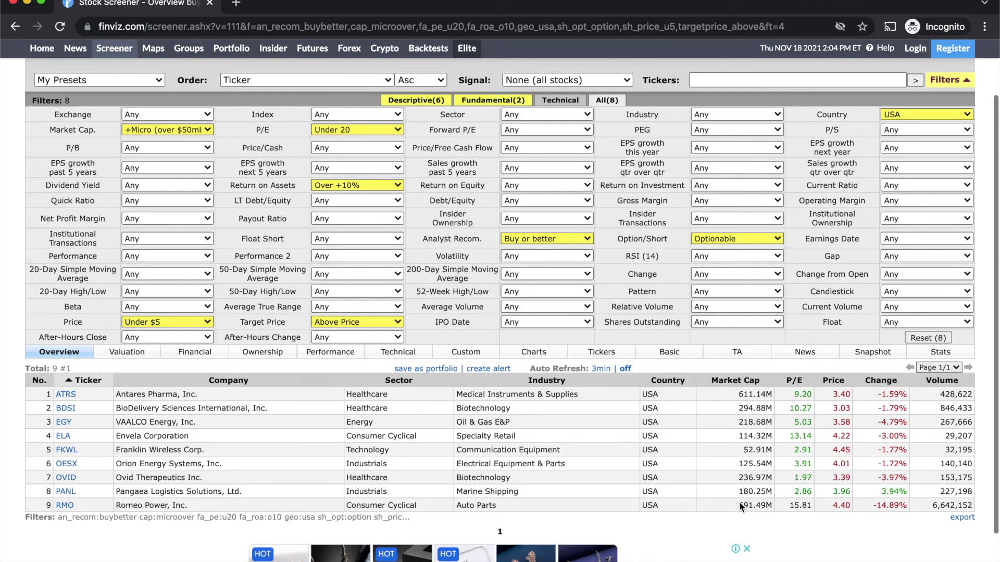
left_click(536, 169)
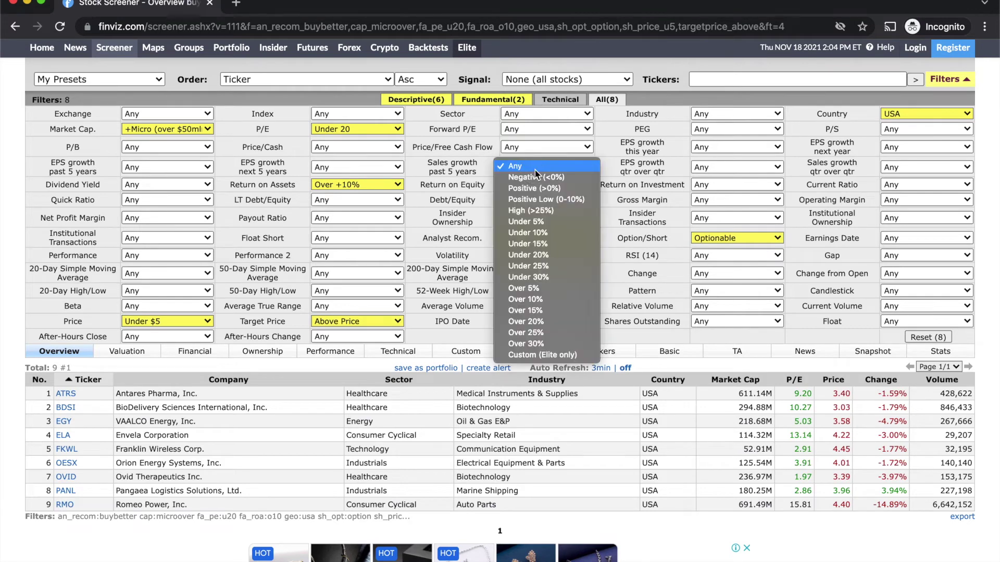
left_click(555, 288)
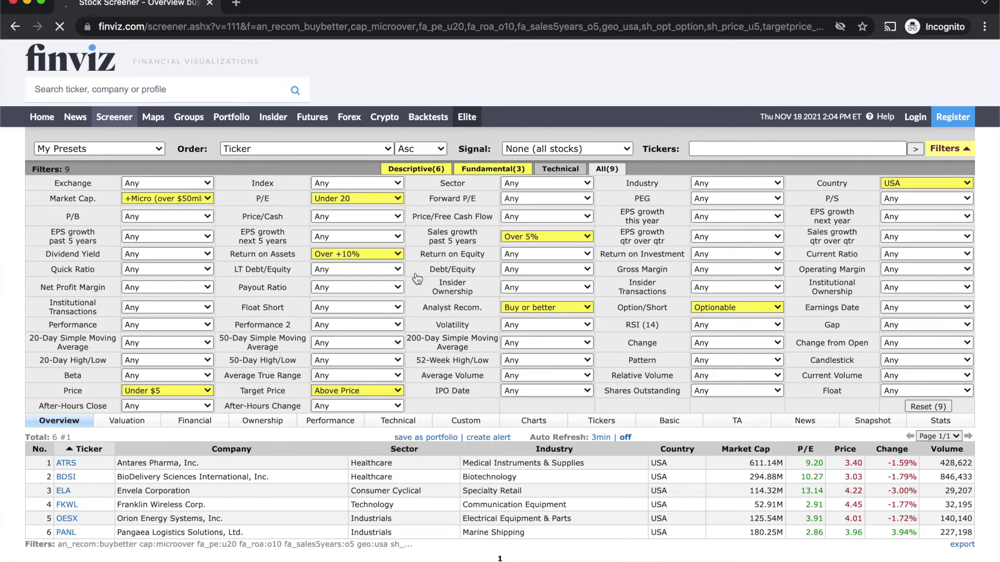
Step: Set the filter for EPS growth over the past 5 years to Over 5%
scroll(409, 281, "down", 1)
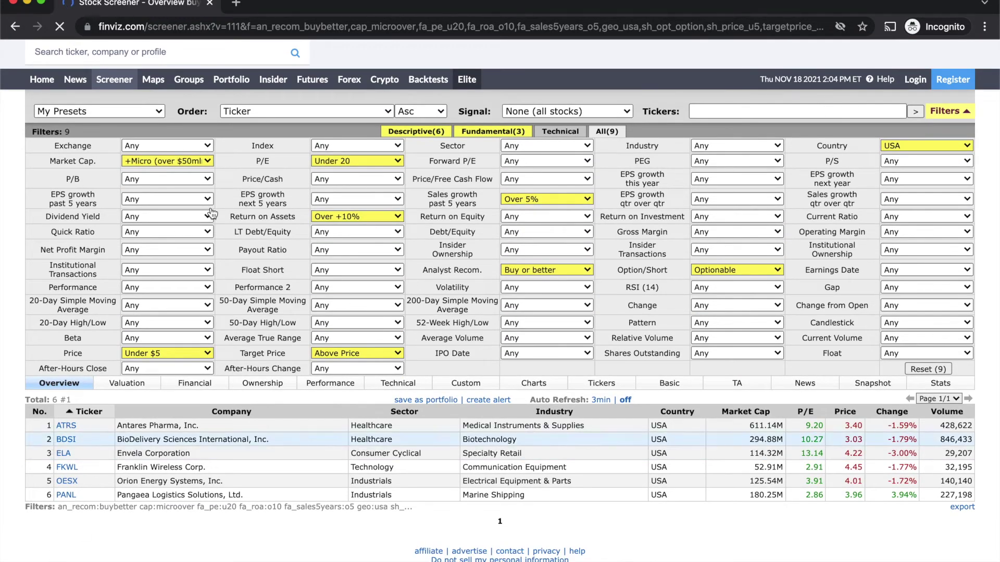
left_click(147, 201)
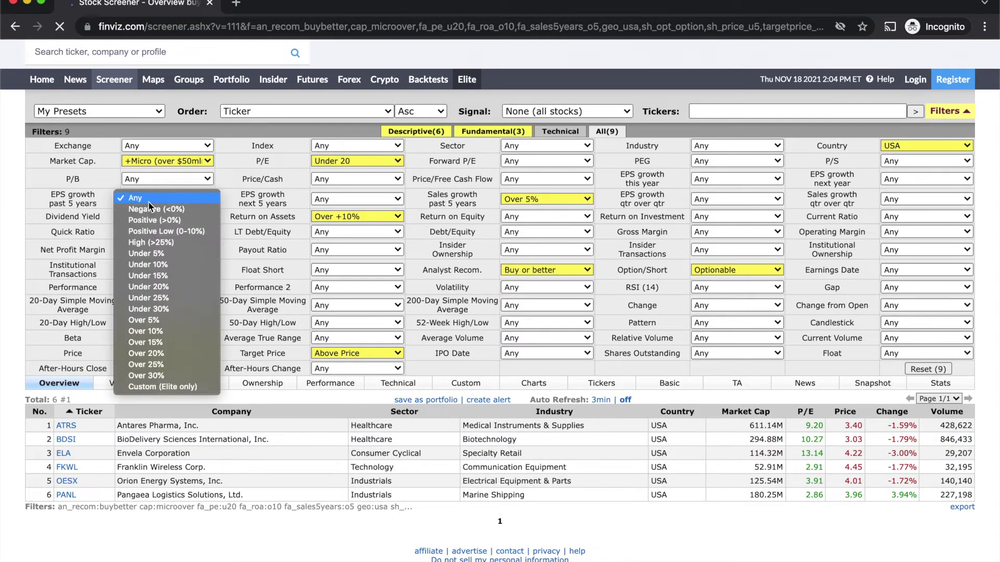
left_click(164, 320)
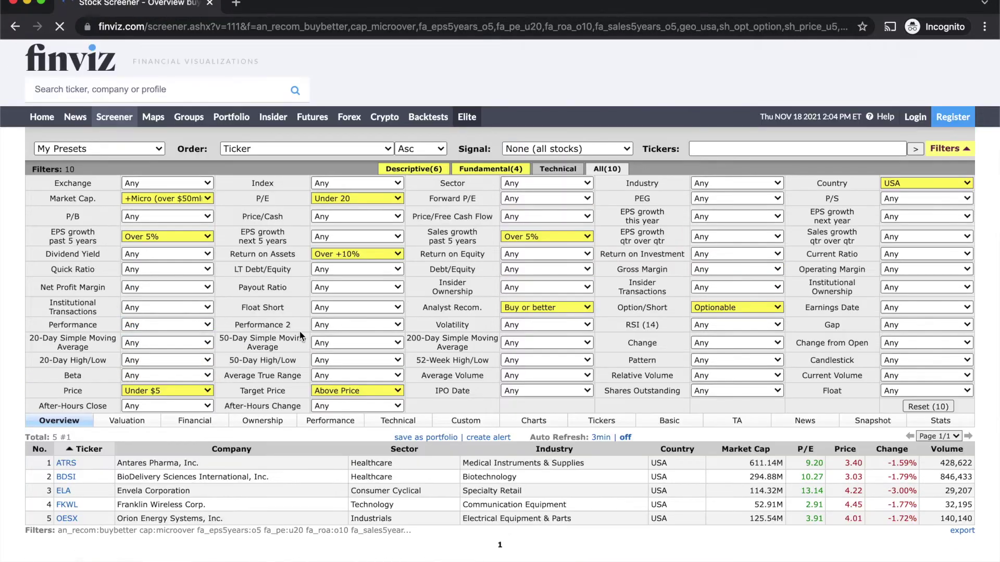
Step: Display the screener results as candle charts with a weekly timeframe
mouse_move(470, 394)
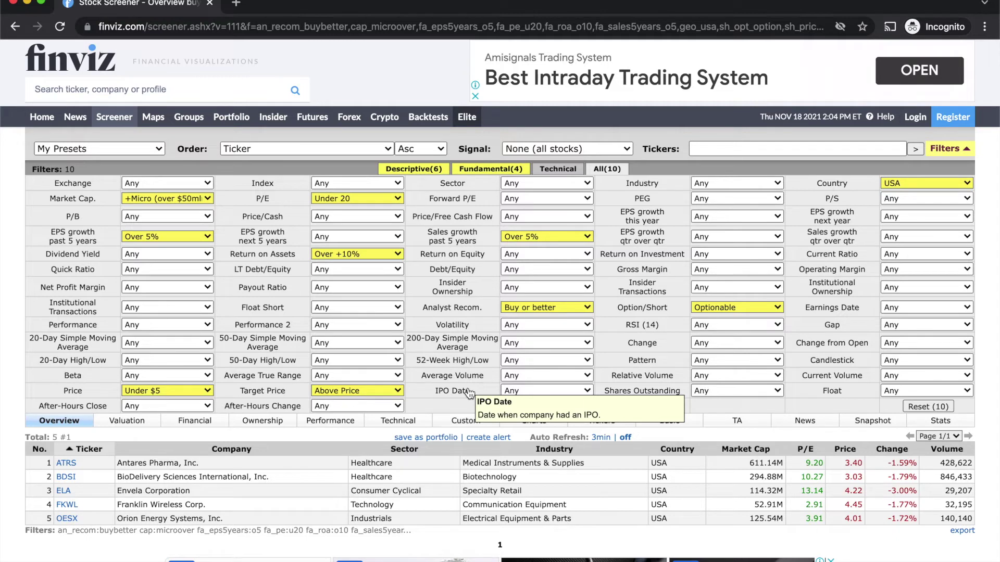
mouse_move(640, 216)
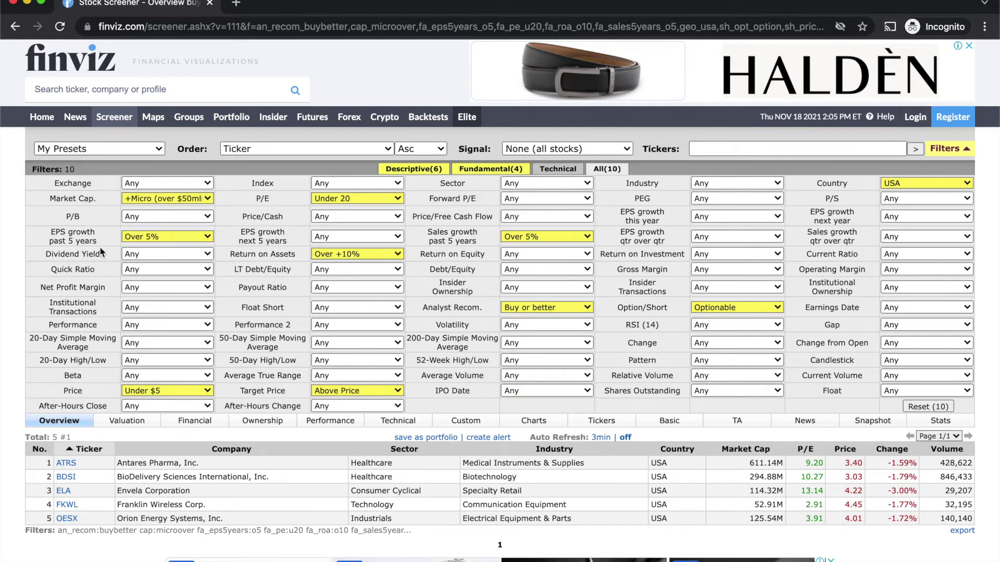
mouse_move(99, 254)
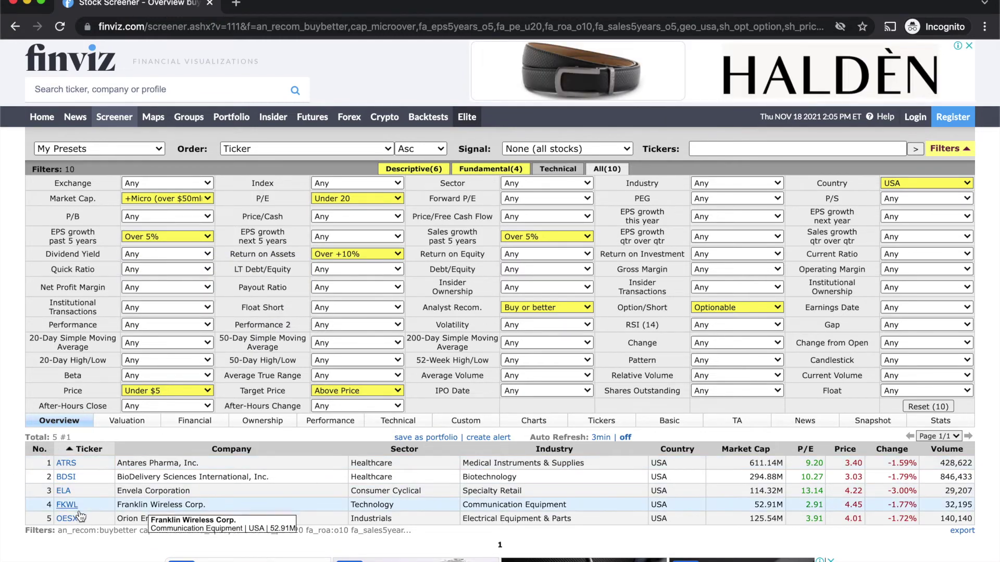
mouse_move(80, 517)
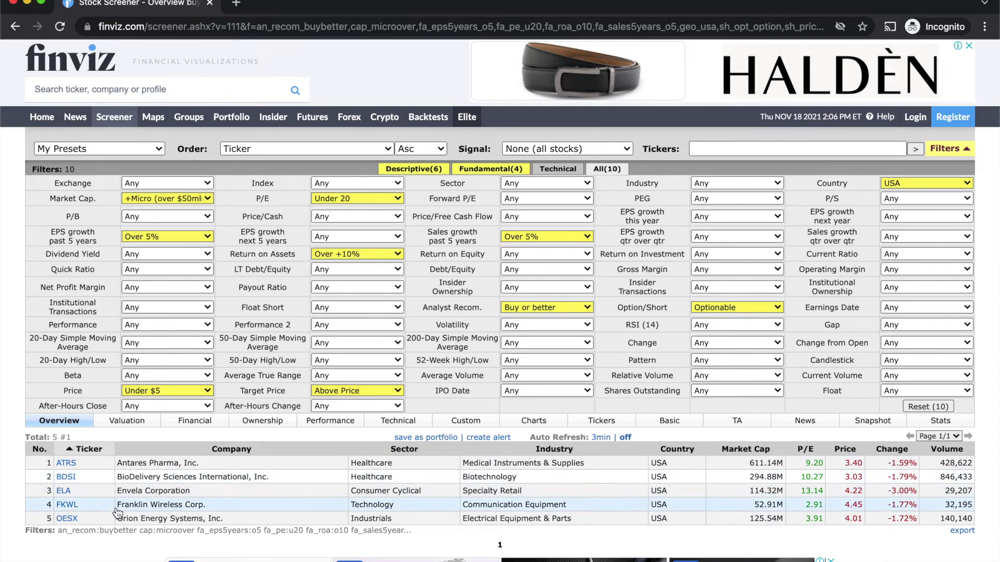
mouse_move(104, 523)
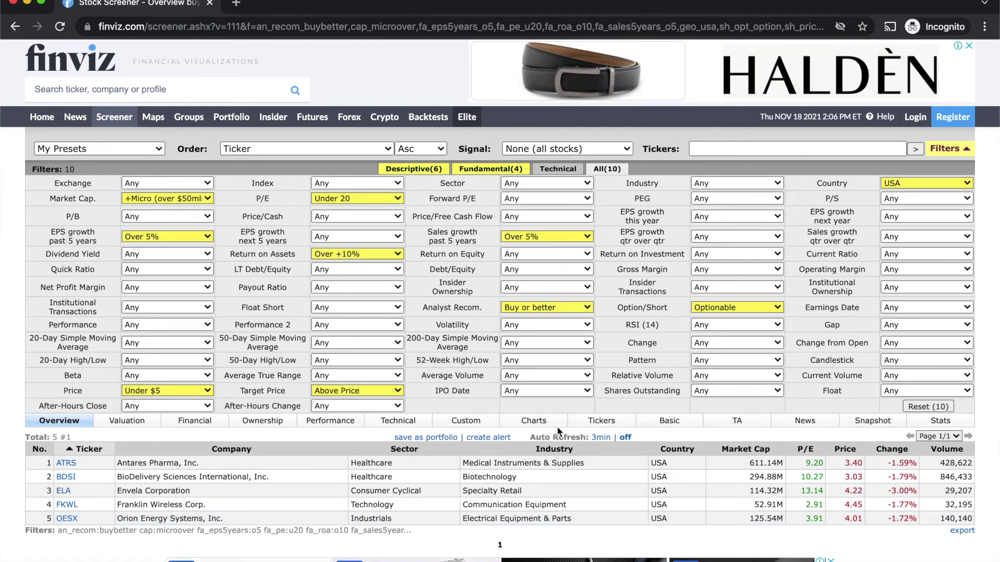
left_click(540, 423)
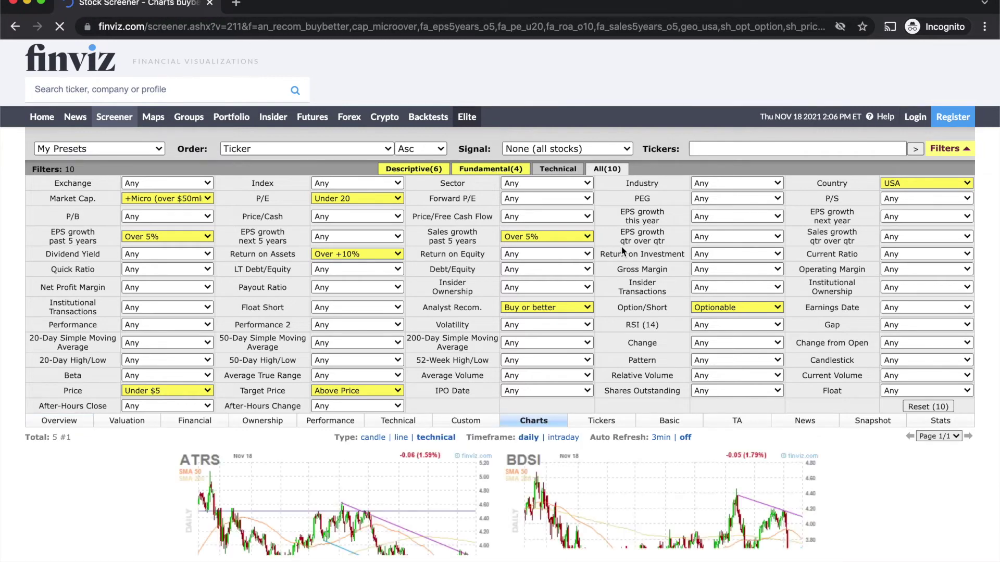
scroll(622, 251, "down", 5)
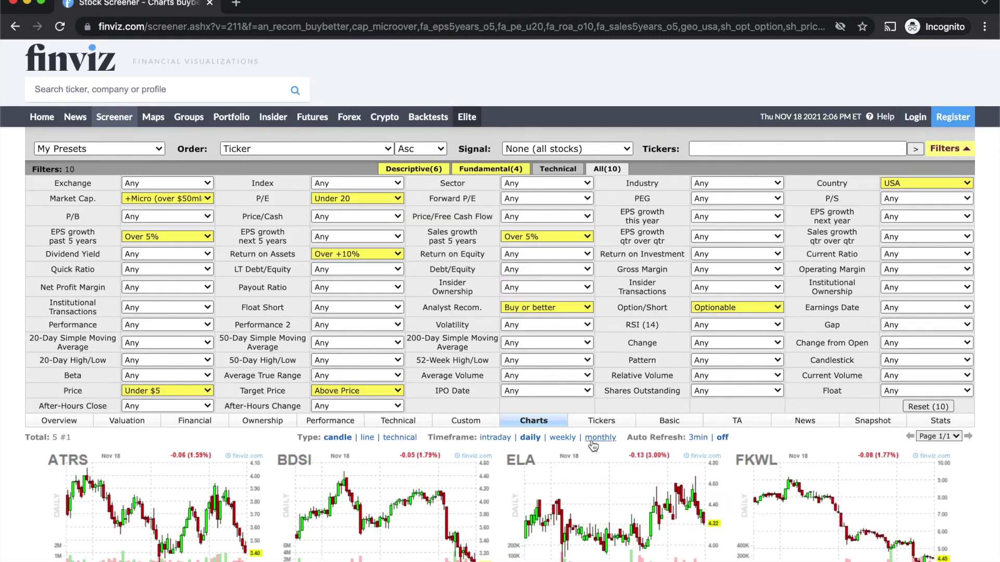
left_click(570, 440)
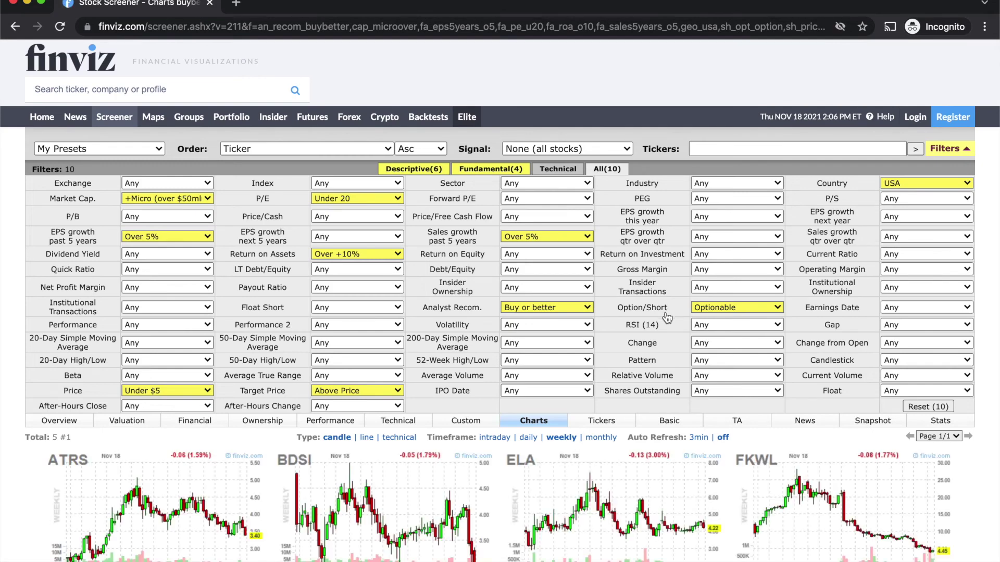
Step: Widen the Price filter to Under $10
scroll(668, 316, "down", 5)
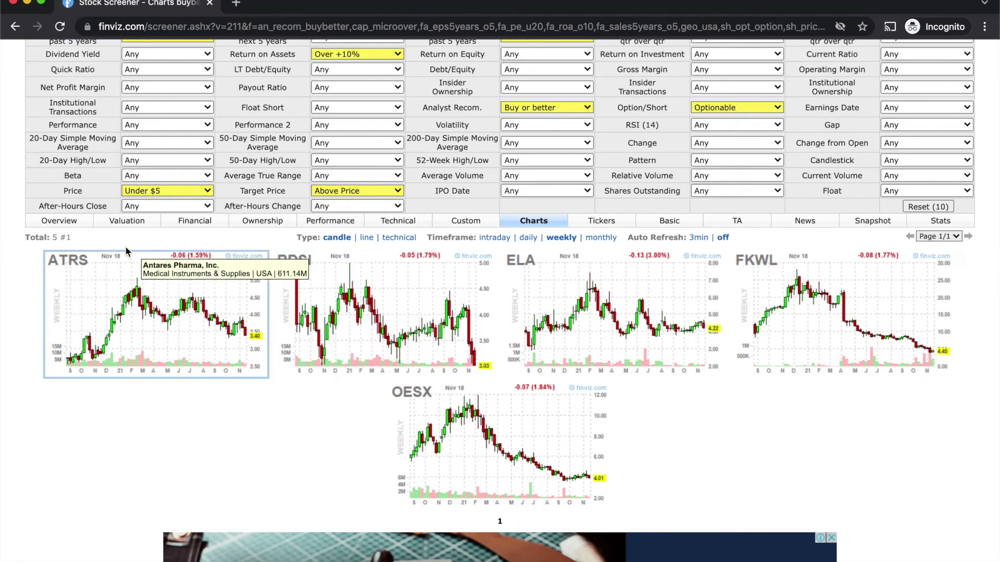
left_click(162, 197)
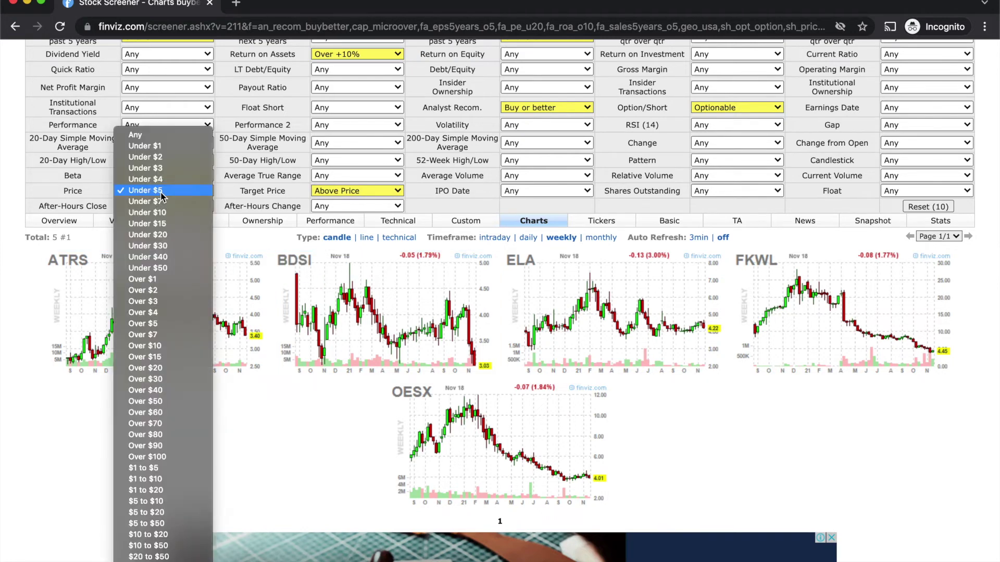
left_click(165, 213)
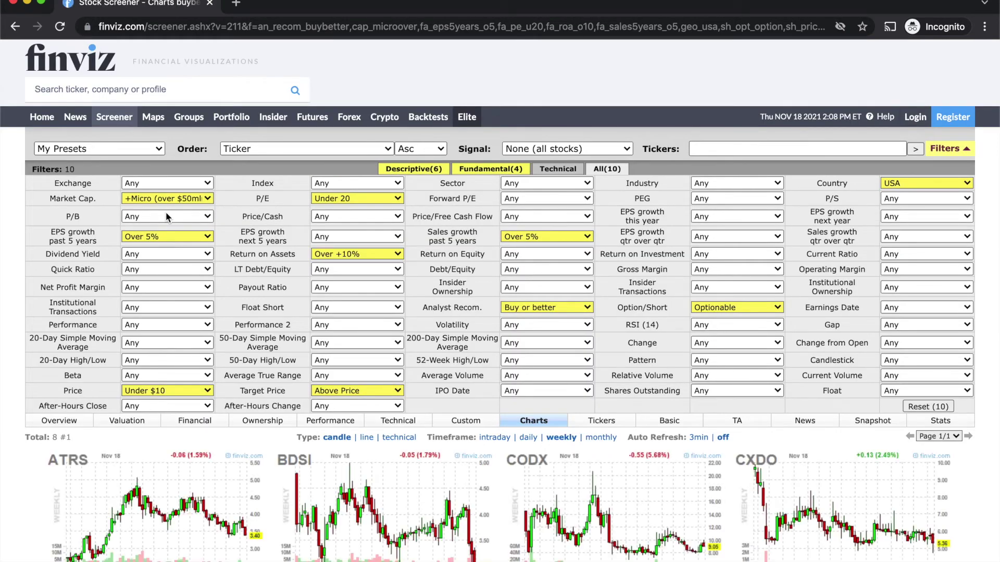
Step: Examine the weekly charts of the stocks under $10 together with the filters that are set
scroll(177, 224, "down", 3)
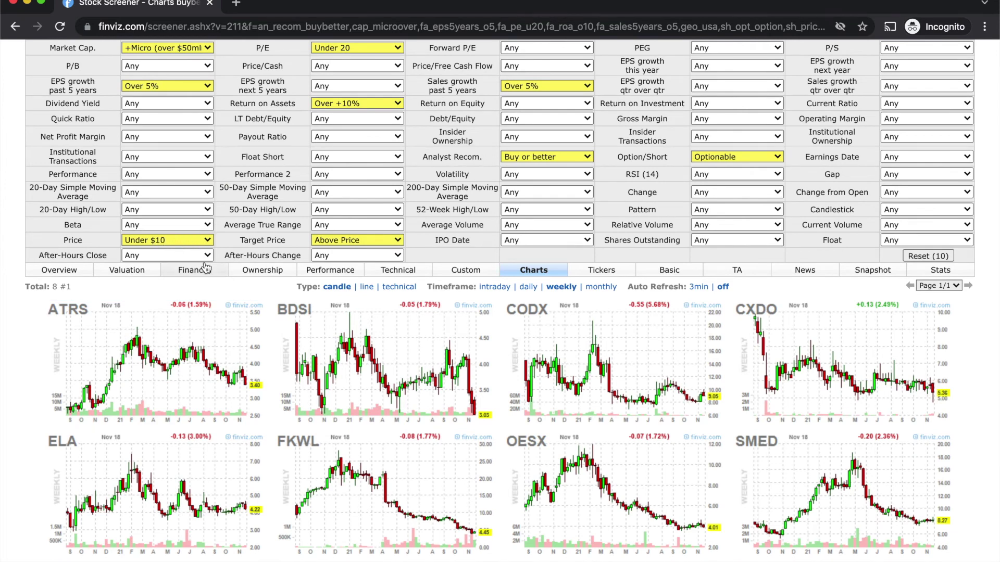
scroll(194, 243, "down", 2)
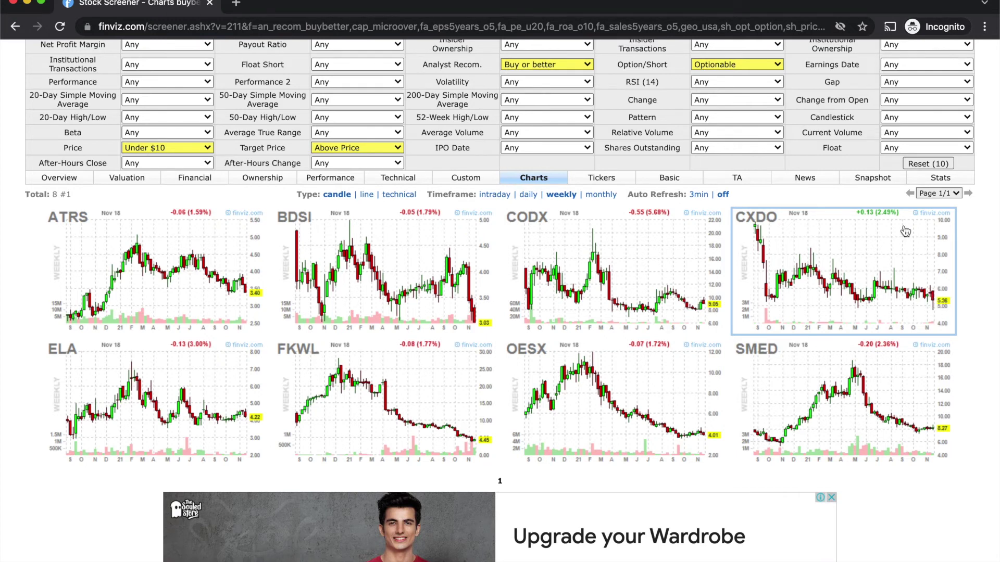
mouse_move(847, 254)
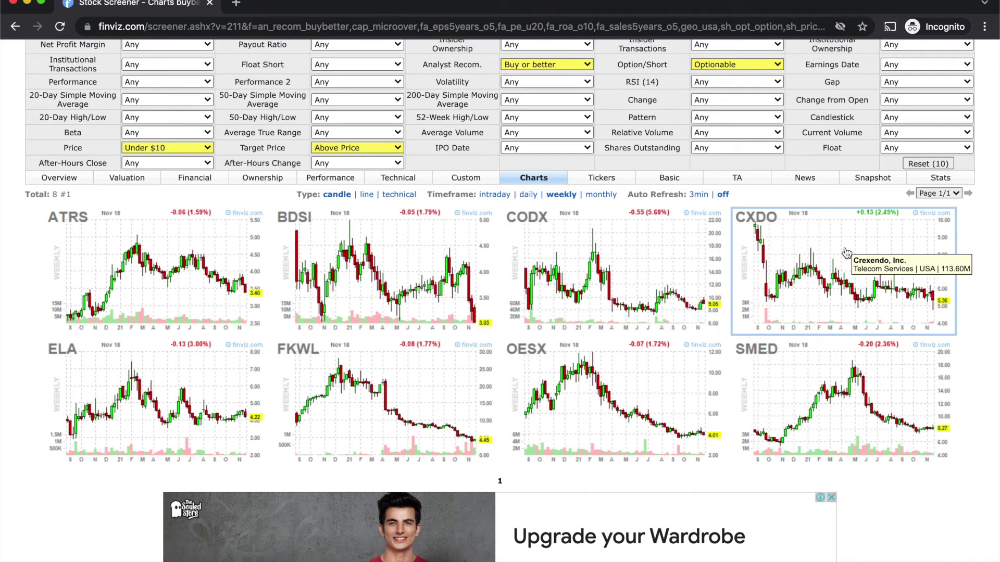
scroll(846, 253, "up", 3)
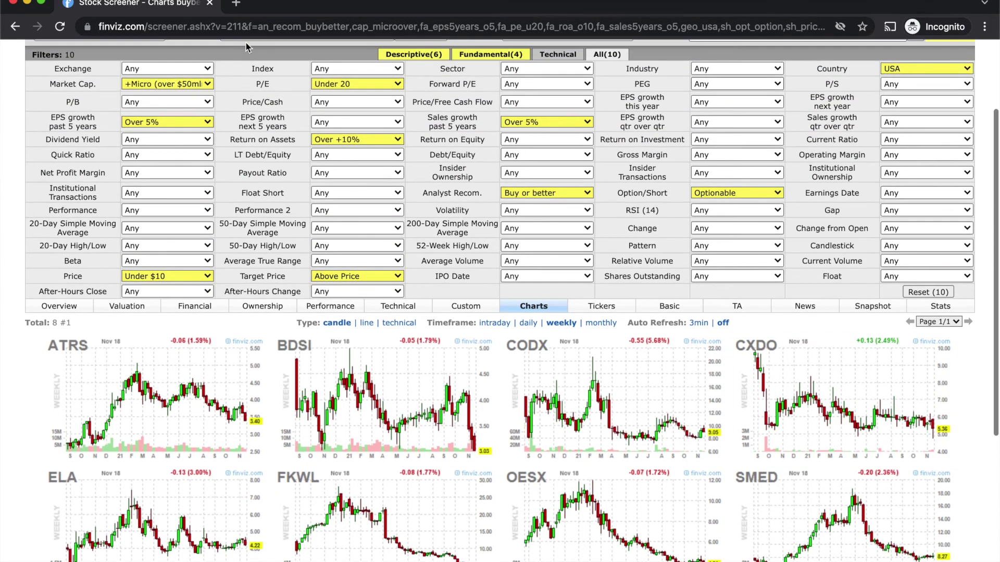
scroll(387, 232, "up", 1)
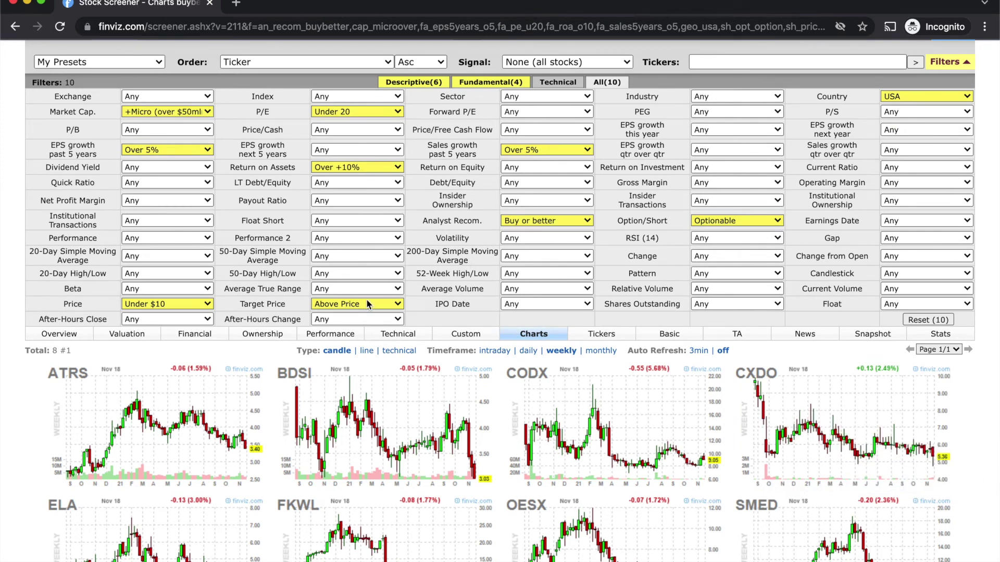
scroll(607, 307, "down", 1)
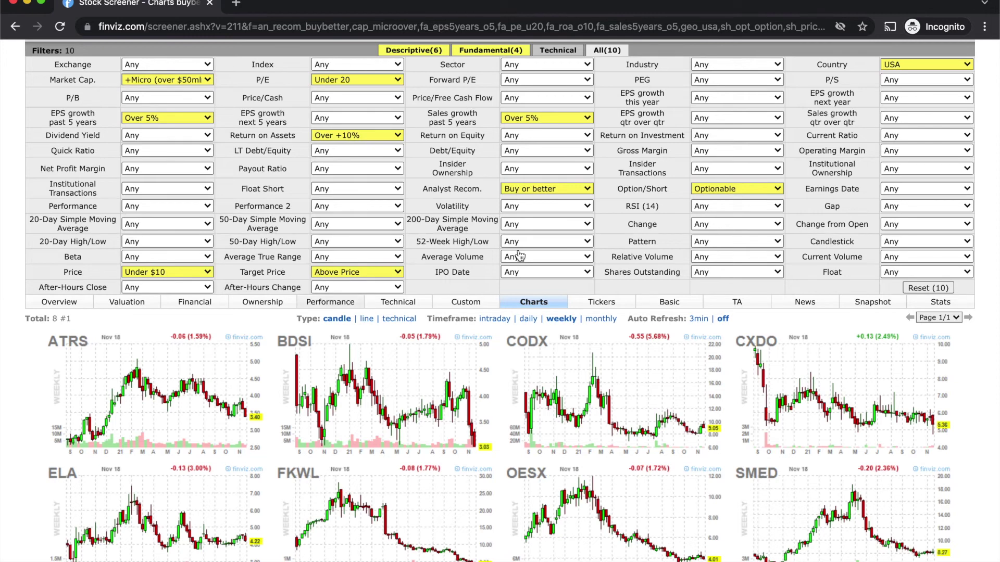
scroll(284, 147, "down", 5)
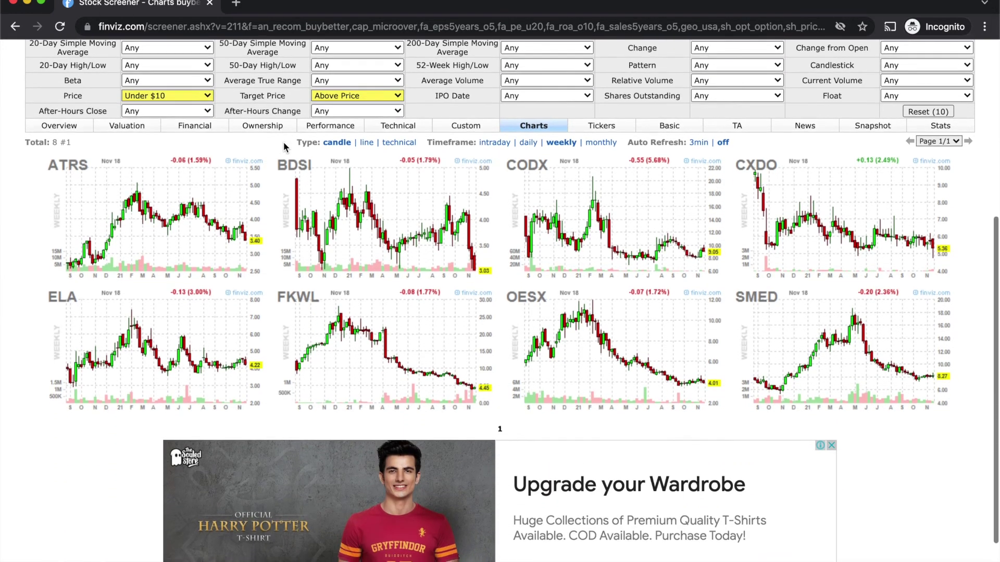
scroll(284, 147, "up", 6)
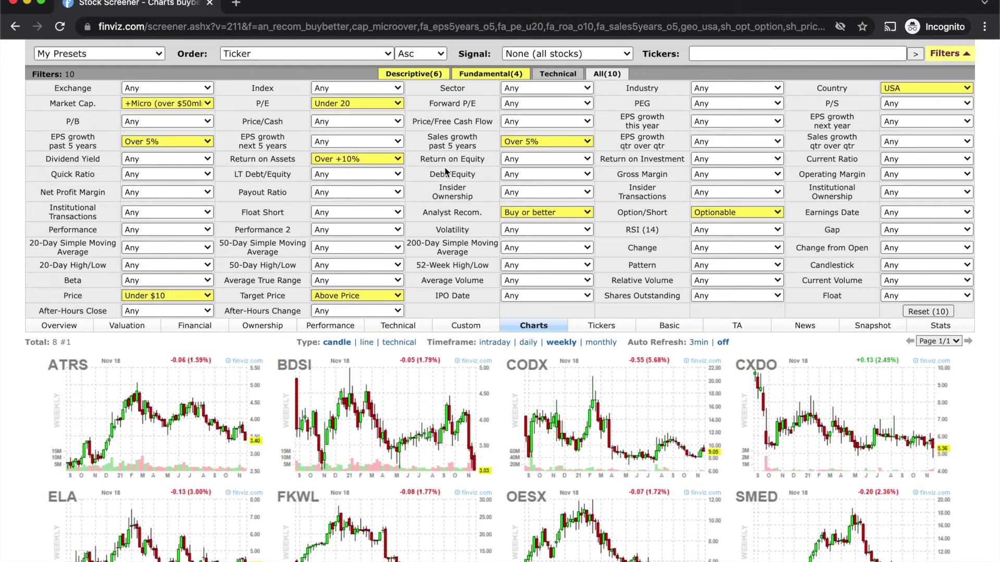
scroll(446, 172, "down", 3)
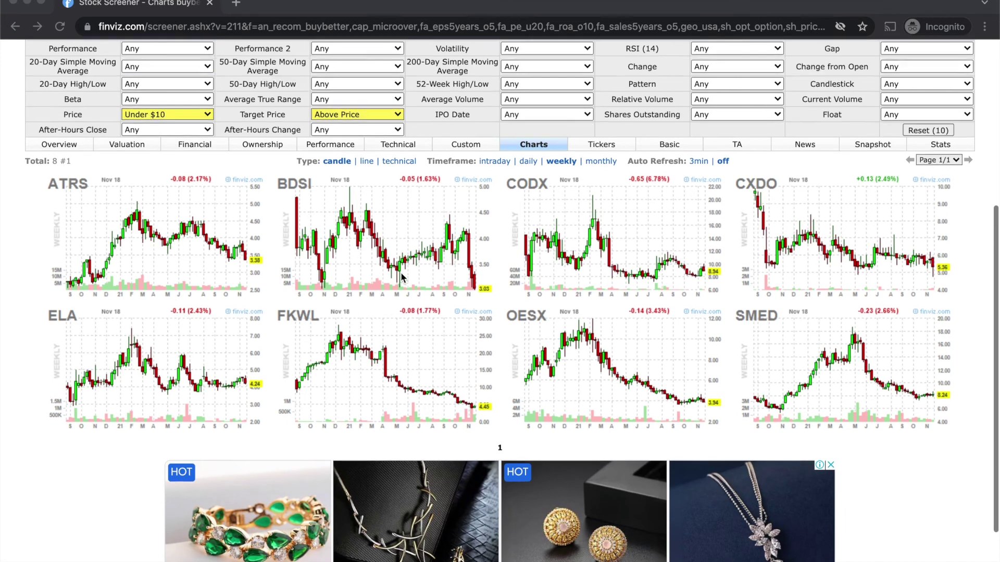
scroll(401, 276, "up", 4)
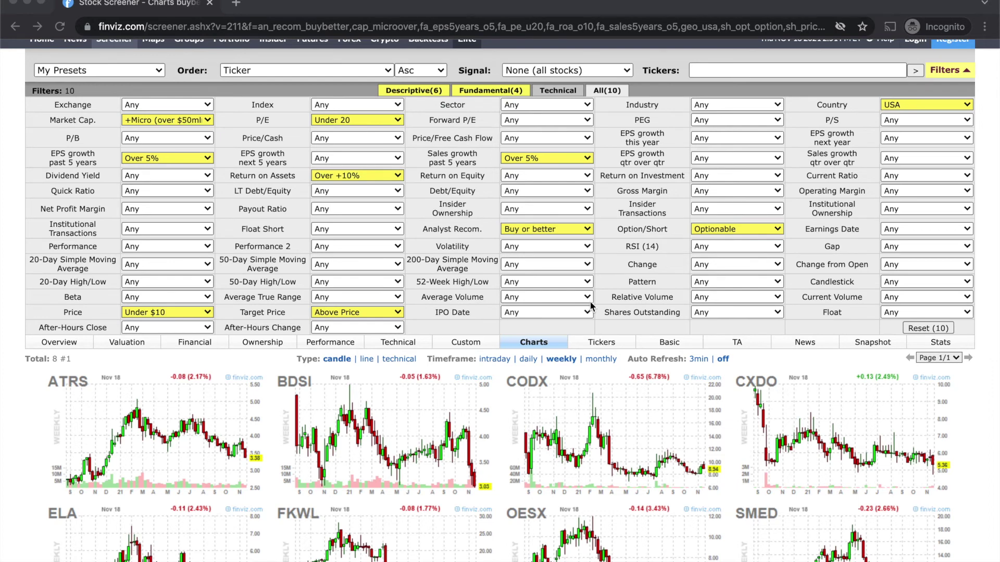
Step: Limit the results to stocks with an average volume Over 100K
scroll(592, 306, "up", 2)
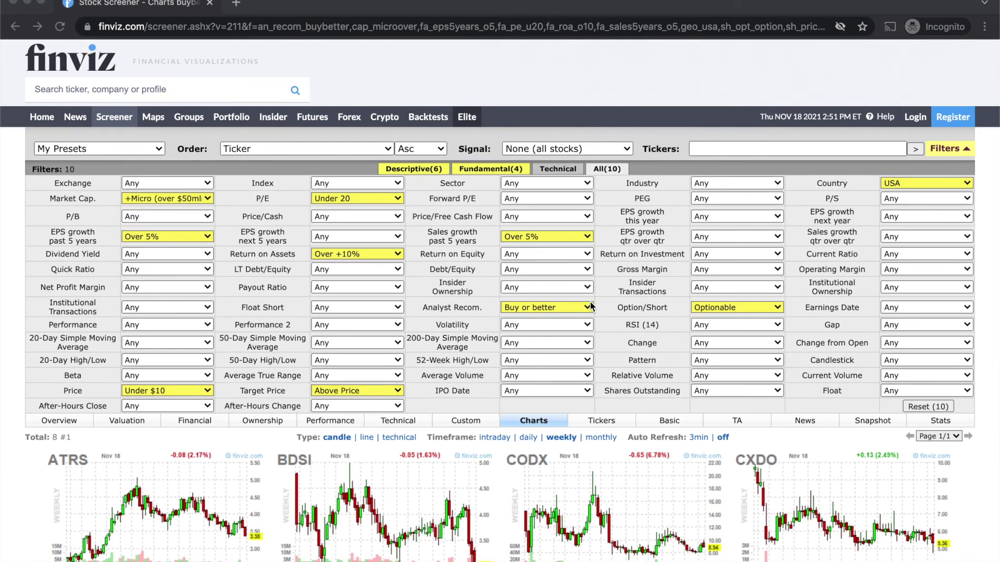
scroll(592, 306, "down", 1)
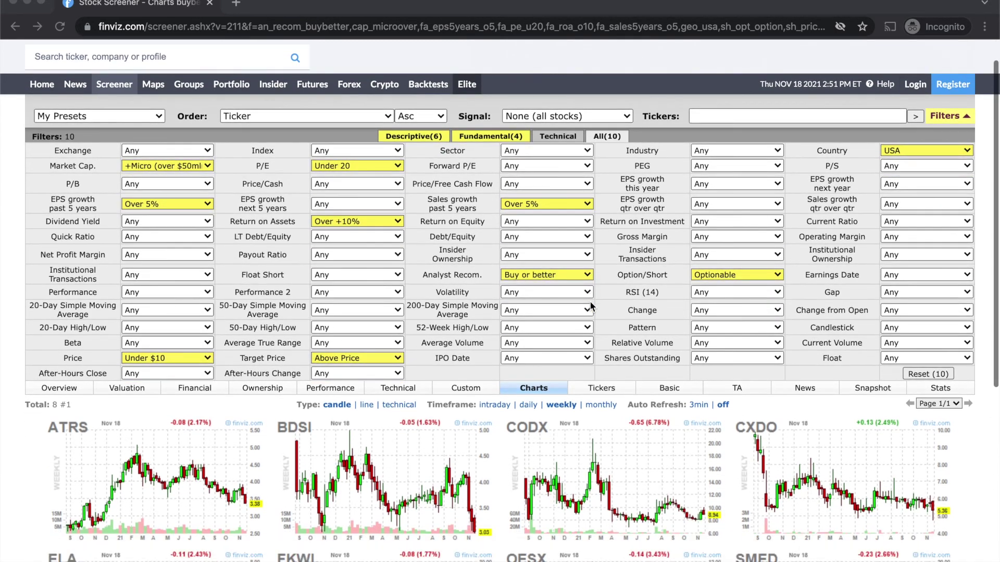
left_click(551, 343)
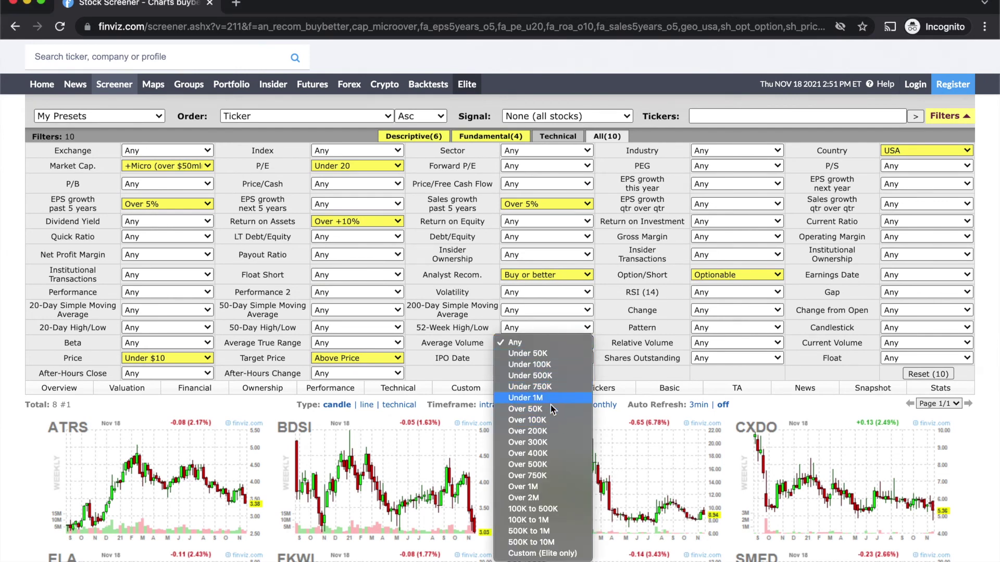
left_click(551, 421)
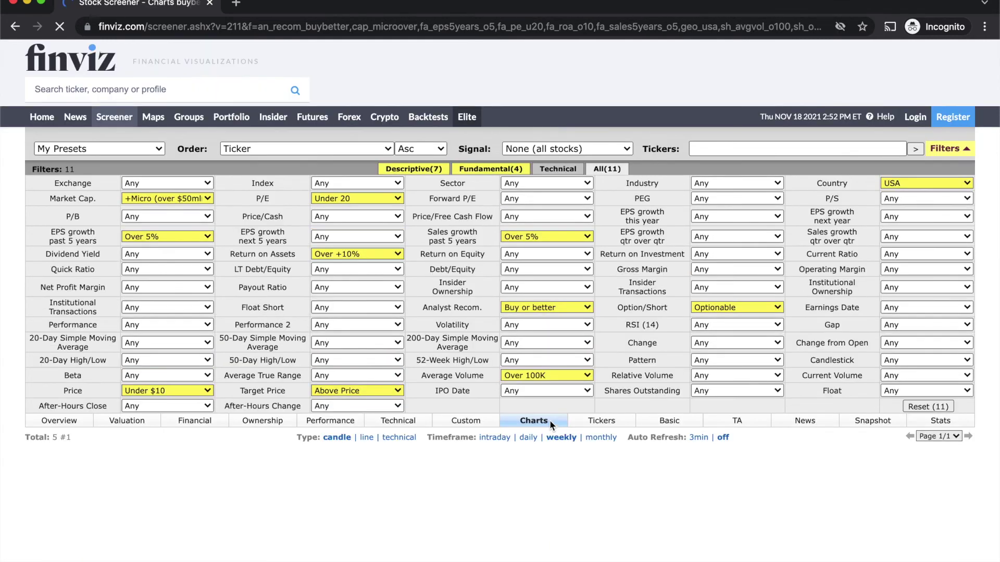
Step: Look over the filtered weekly charts and set the Price filter back to Under $5
scroll(549, 420, "down", 2)
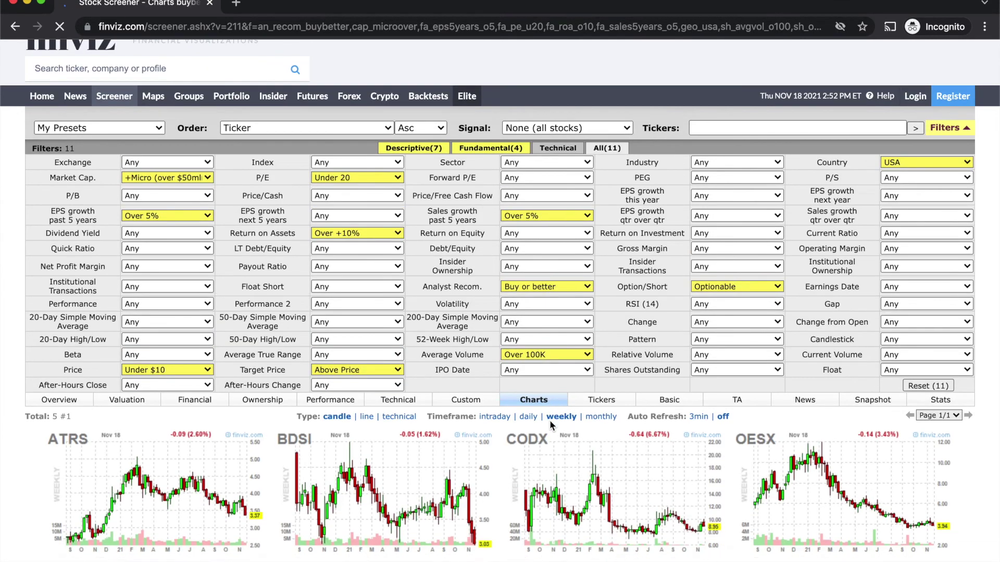
scroll(549, 419, "down", 1)
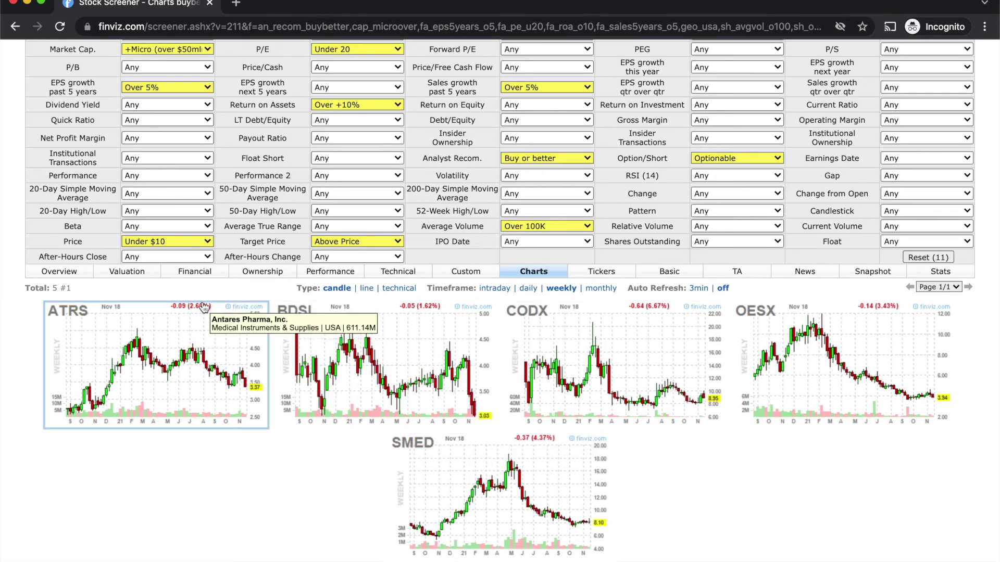
mouse_move(192, 317)
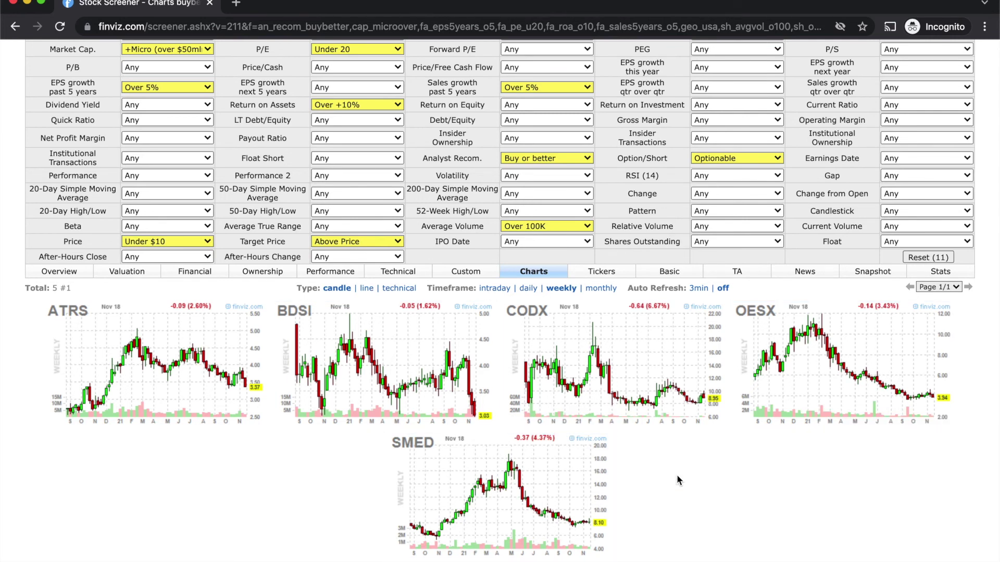
mouse_move(614, 482)
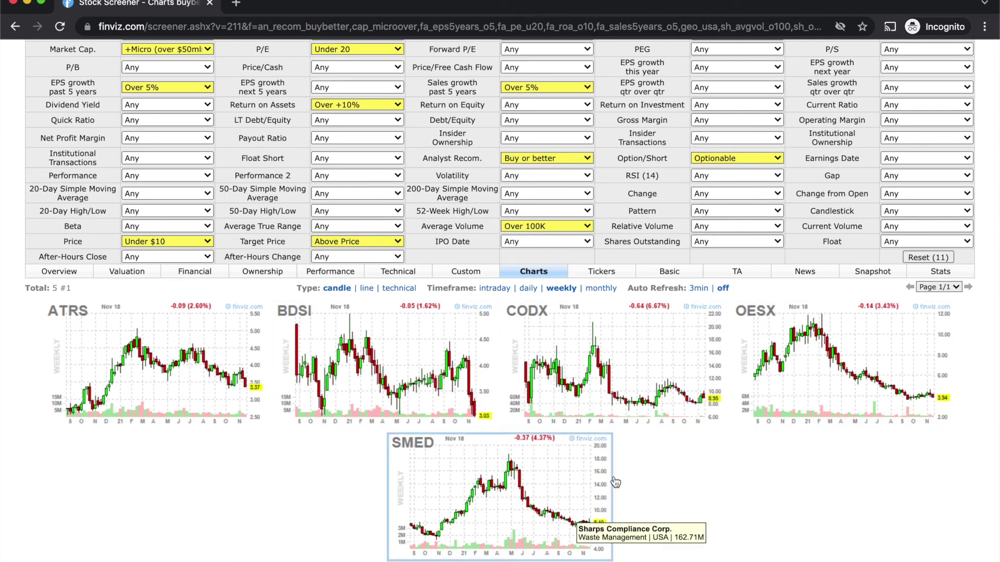
left_click(157, 243)
left_click(158, 217)
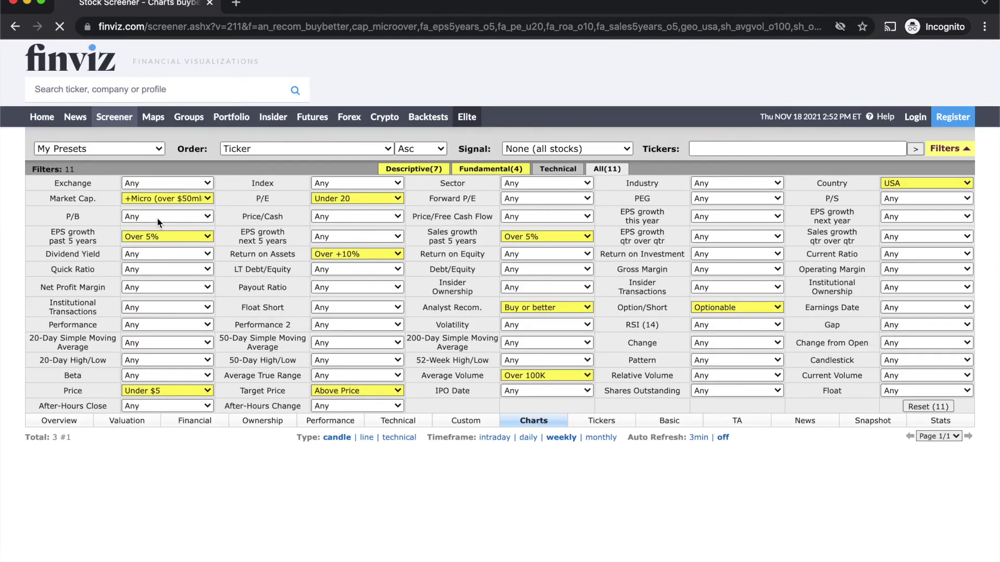
scroll(656, 350, "down", 2)
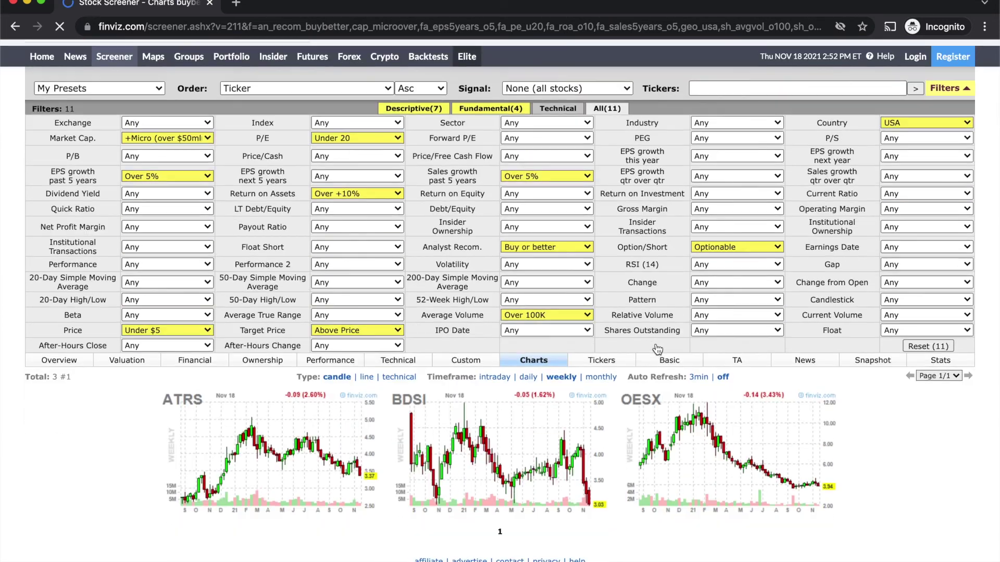